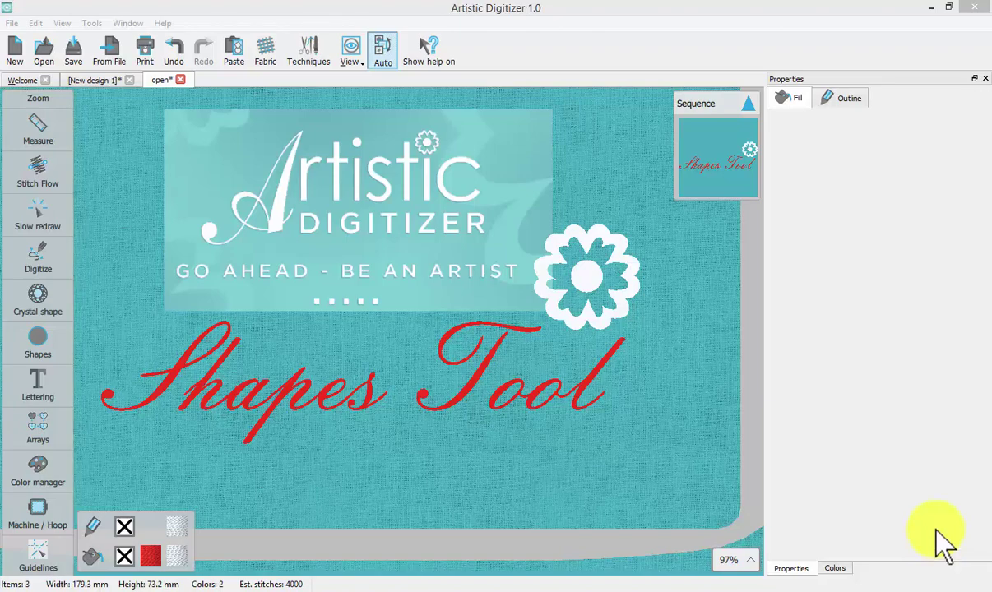
# Switch to the empty New design 1 document
pyautogui.click(36, 338)
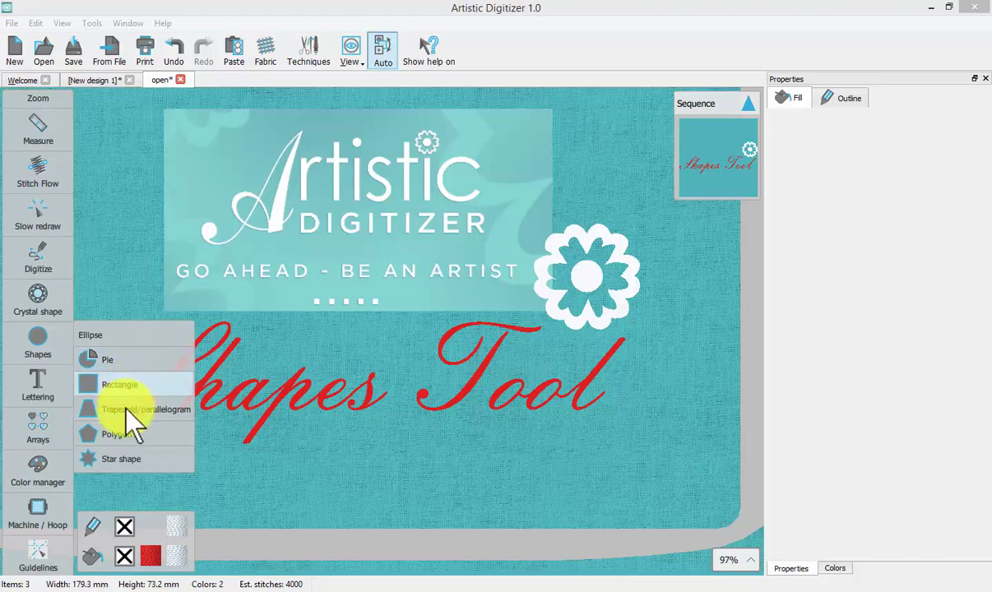
pyautogui.click(169, 459)
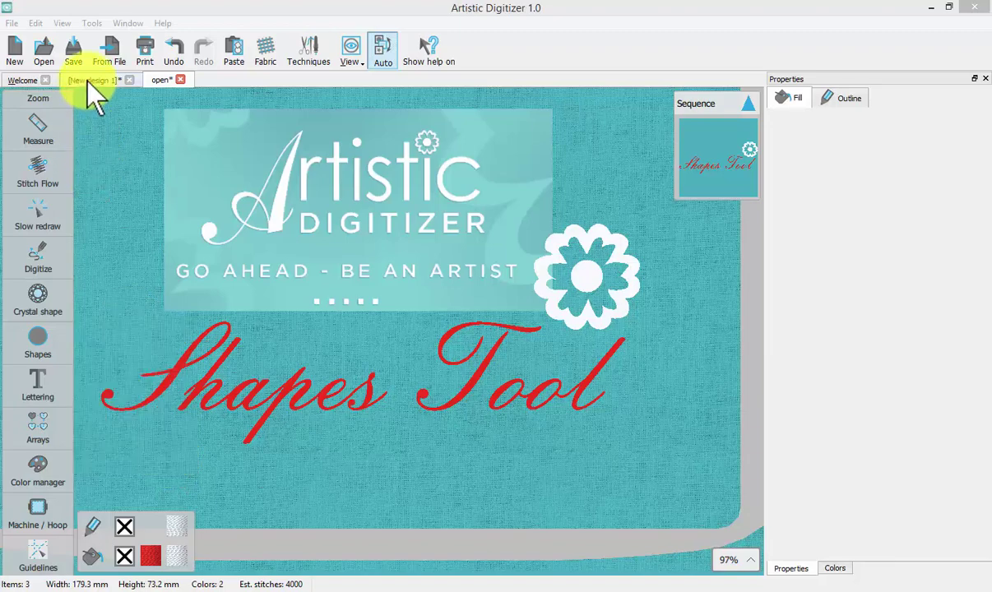
pyautogui.click(88, 81)
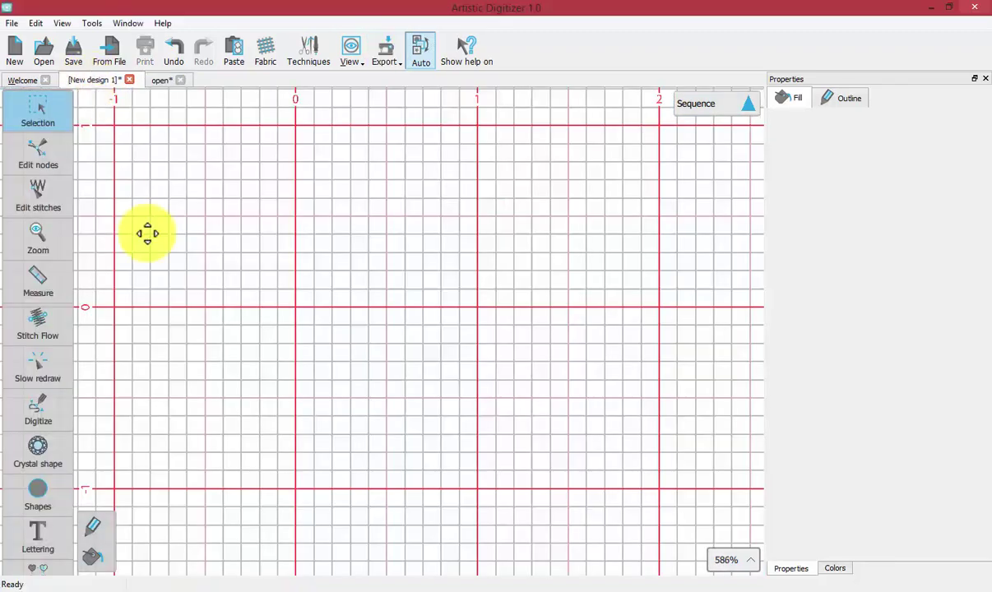
# With the Ellipse shape, draw a wide ellipse, a tall narrow ellipse and a large circle
pyautogui.click(51, 493)
pyautogui.click(103, 487)
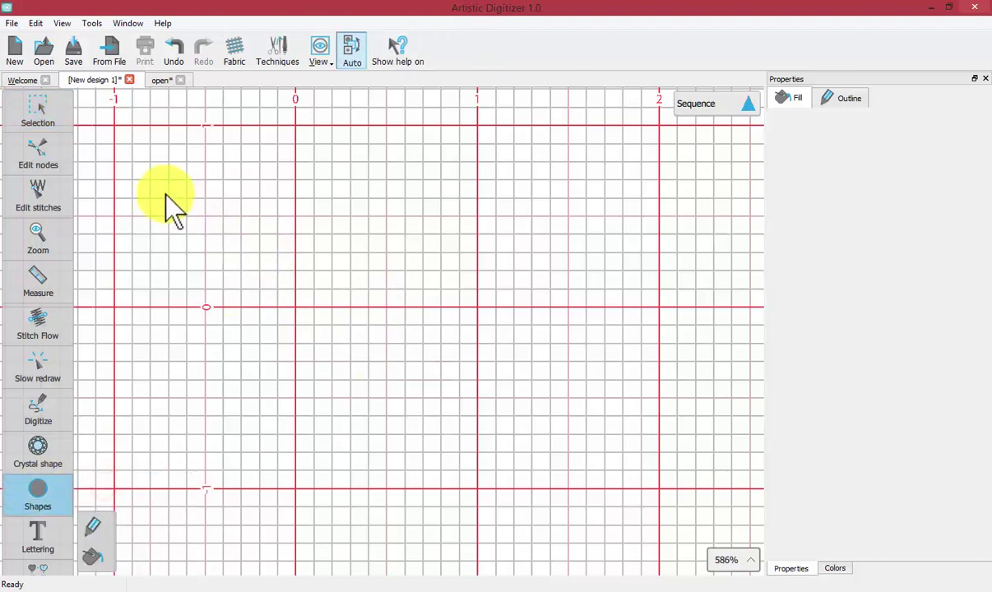
pyautogui.moveTo(164, 195)
pyautogui.mouseDown()
pyautogui.moveTo(316, 270)
pyautogui.moveTo(357, 311)
pyautogui.mouseUp()
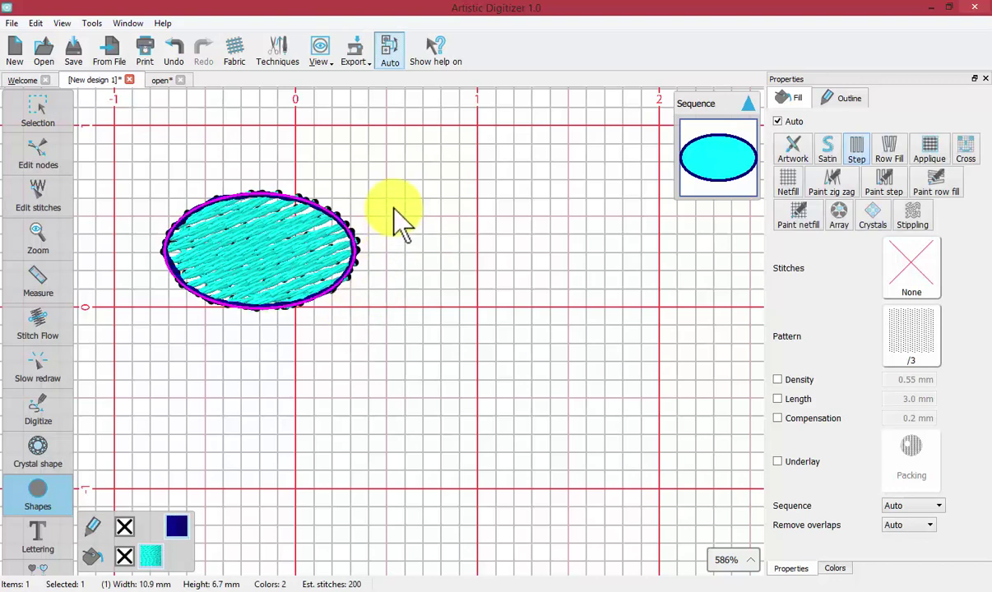
pyautogui.moveTo(395, 210)
pyautogui.mouseDown()
pyautogui.moveTo(417, 262)
pyautogui.moveTo(425, 392)
pyautogui.moveTo(638, 411)
pyautogui.moveTo(505, 464)
pyautogui.moveTo(587, 376)
pyautogui.moveTo(689, 344)
pyautogui.moveTo(683, 354)
pyautogui.moveTo(507, 378)
pyautogui.moveTo(603, 365)
pyautogui.moveTo(580, 375)
pyautogui.moveTo(360, 341)
pyautogui.moveTo(350, 452)
pyautogui.moveTo(393, 438)
pyautogui.moveTo(409, 417)
pyautogui.moveTo(346, 454)
pyautogui.mouseUp()
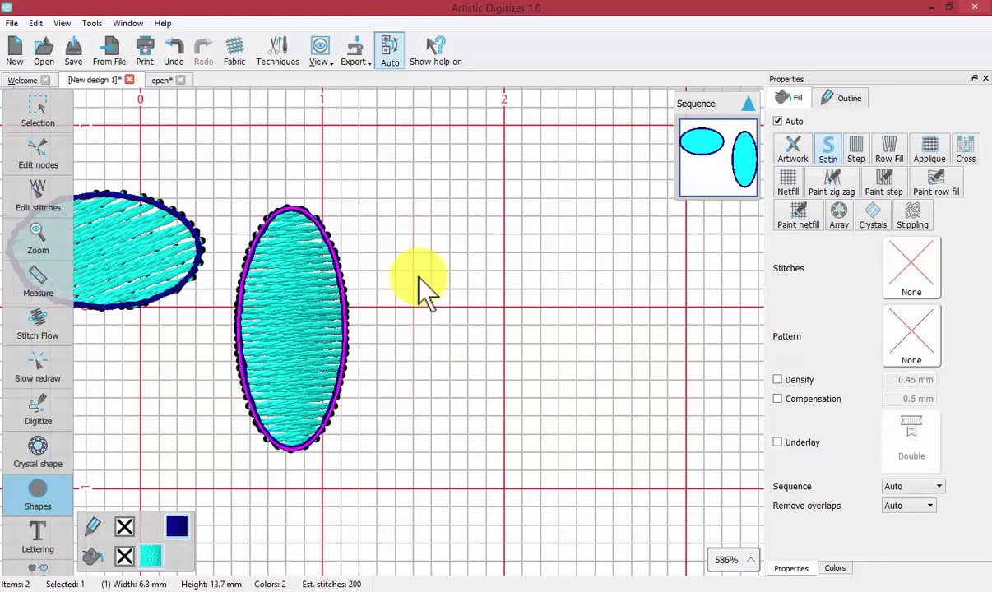
pyautogui.moveTo(403, 247); pyautogui.dragTo(627, 430)
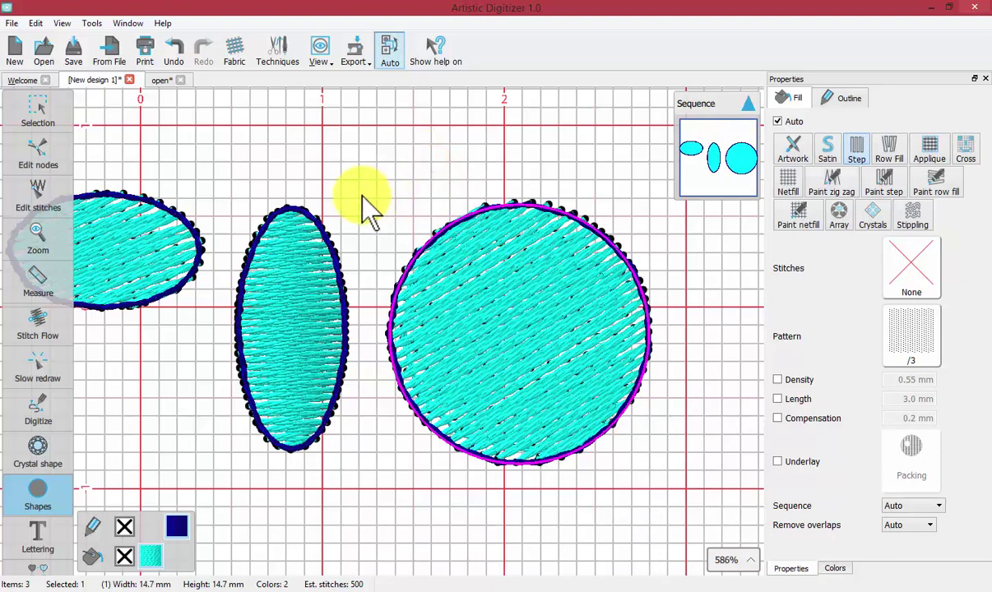
# Nudge the large circle down and drag its node to enlarge it to about 20.3 × 21.0 mm
pyautogui.click(35, 102)
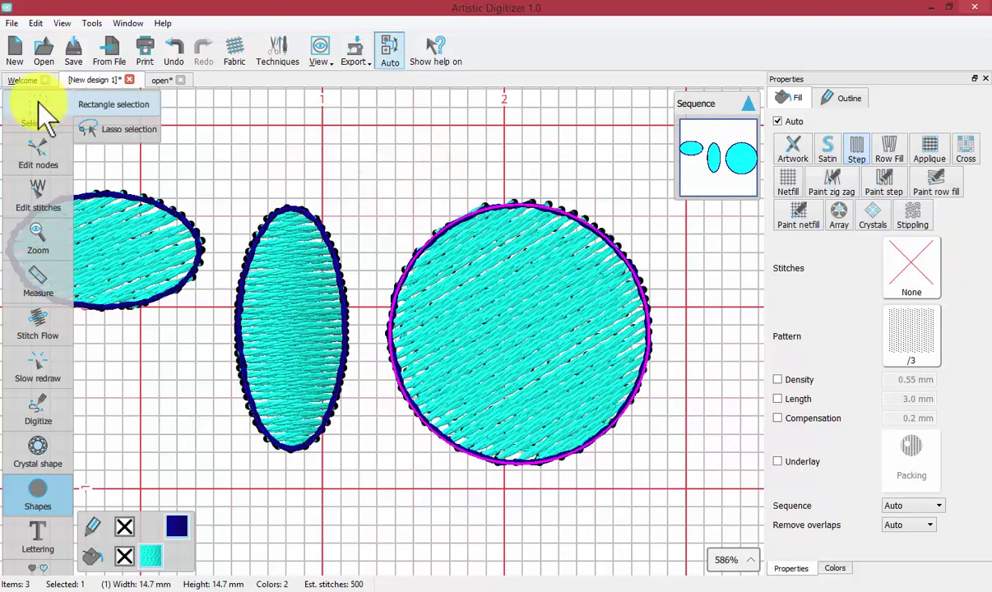
pyautogui.click(287, 183)
pyautogui.scroll(-1, 290, 186)
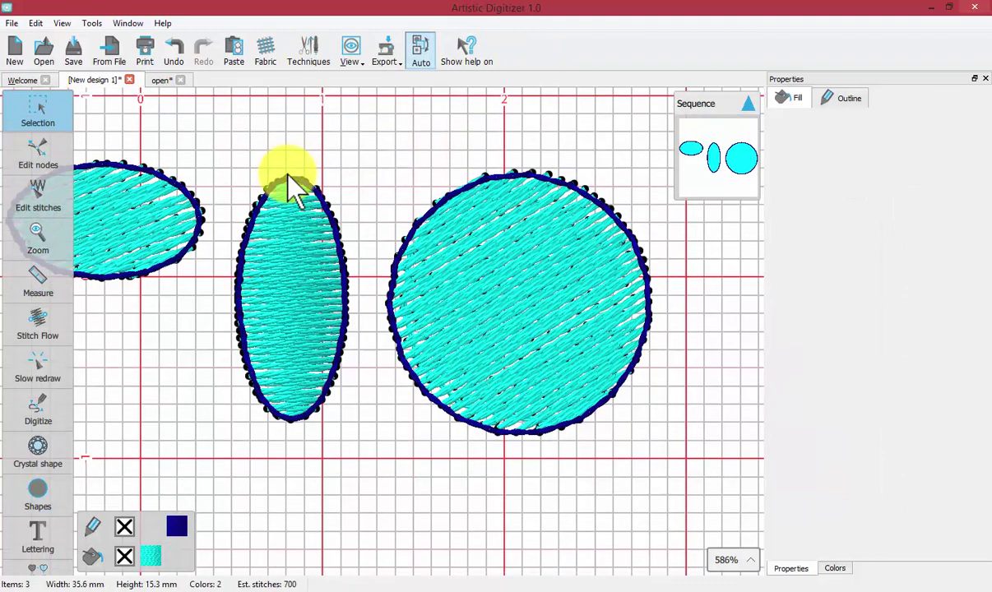
pyautogui.hscroll(-3, 290, 183)
pyautogui.scroll(1, 288, 177)
pyautogui.hscroll(-2, 288, 177)
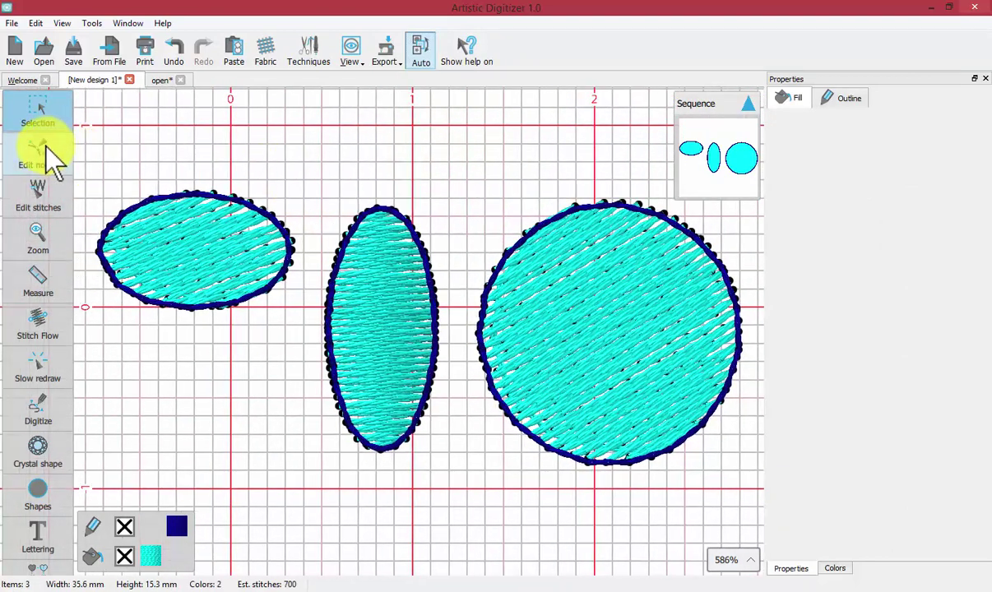
pyautogui.click(42, 153)
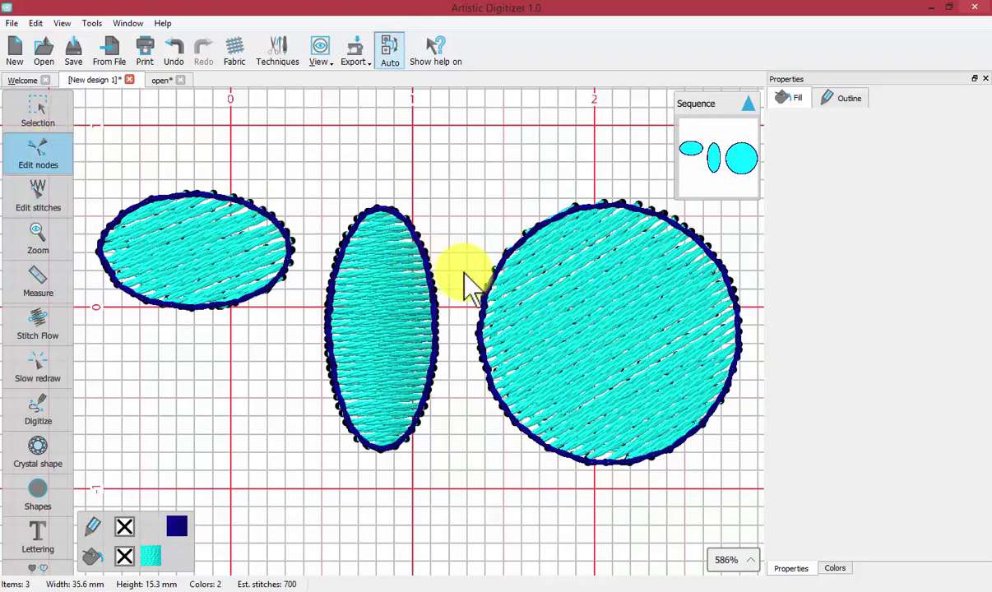
pyautogui.click(504, 280)
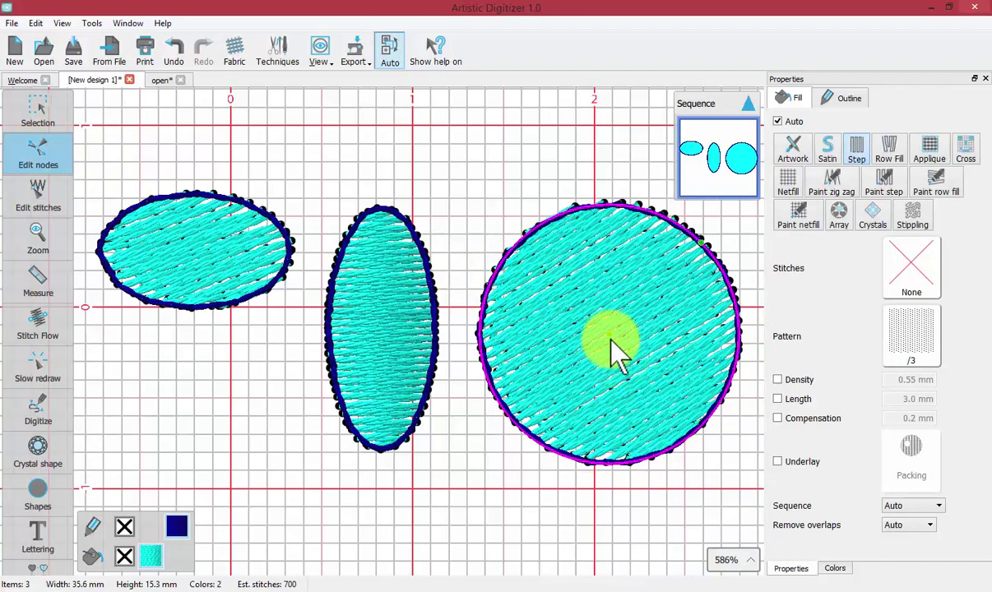
pyautogui.moveTo(612, 332); pyautogui.dragTo(605, 357)
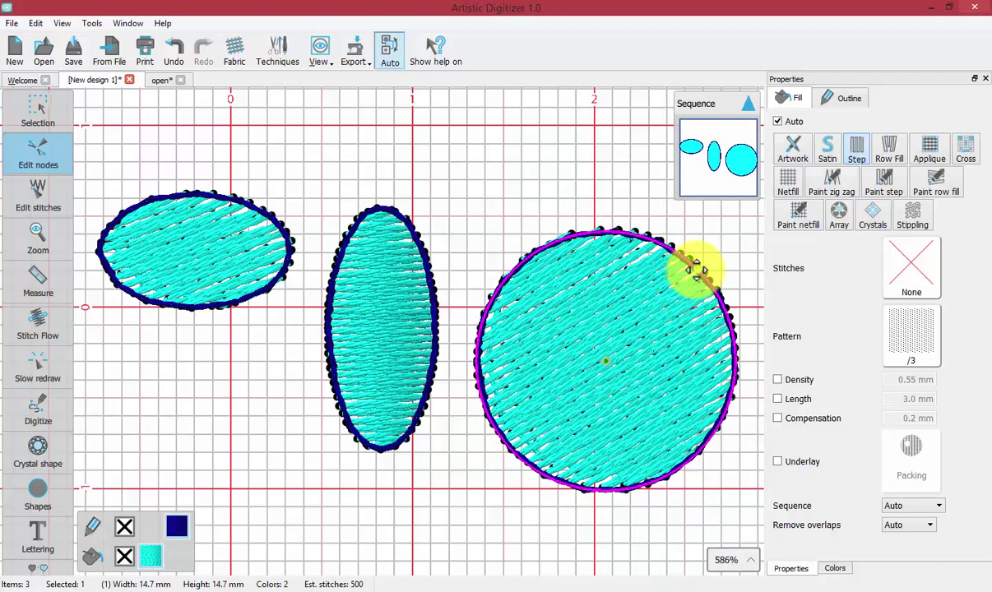
pyautogui.moveTo(693, 266); pyautogui.dragTo(576, 224)
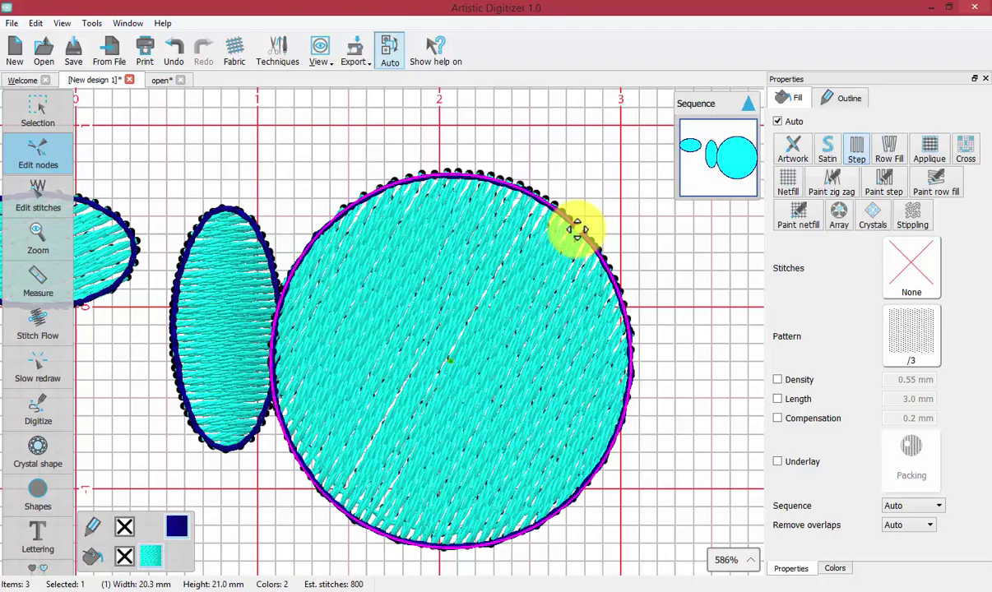
pyautogui.click(41, 496)
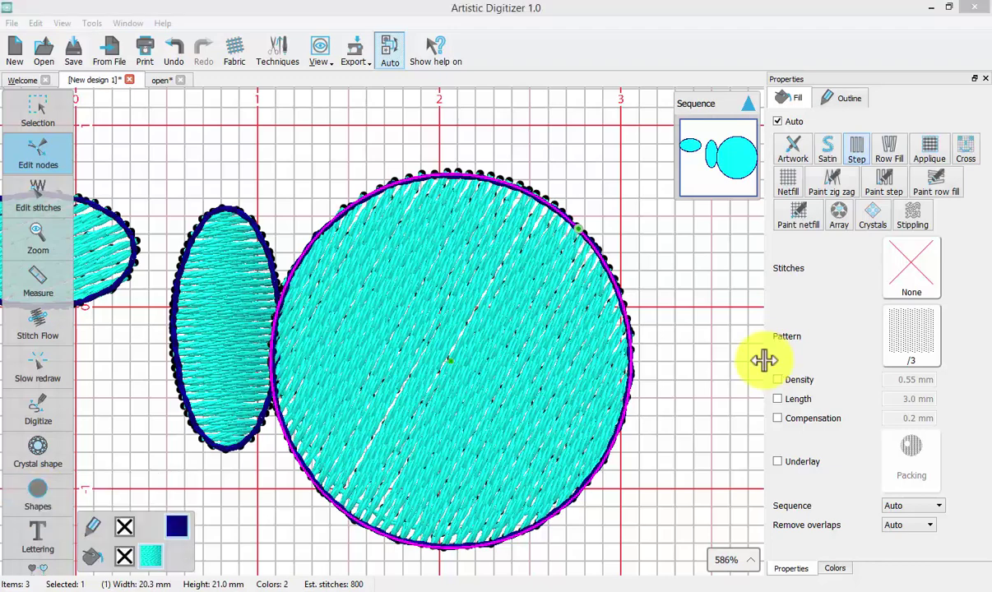
# Draw two pac-man pie shapes with 45° openings above the ellipses and circle
pyautogui.click(26, 498)
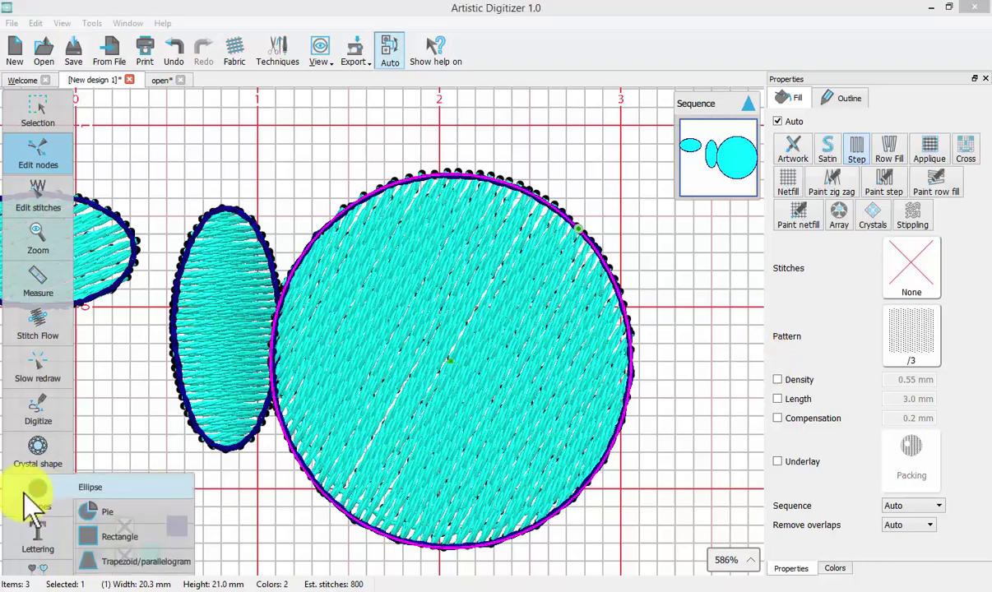
pyautogui.click(105, 506)
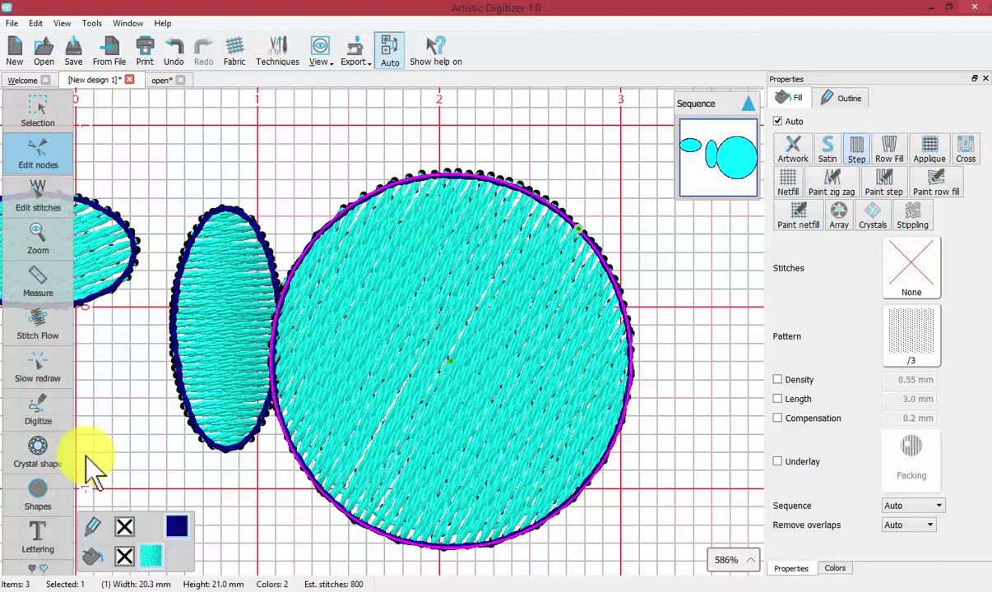
pyautogui.click(54, 496)
pyautogui.click(114, 517)
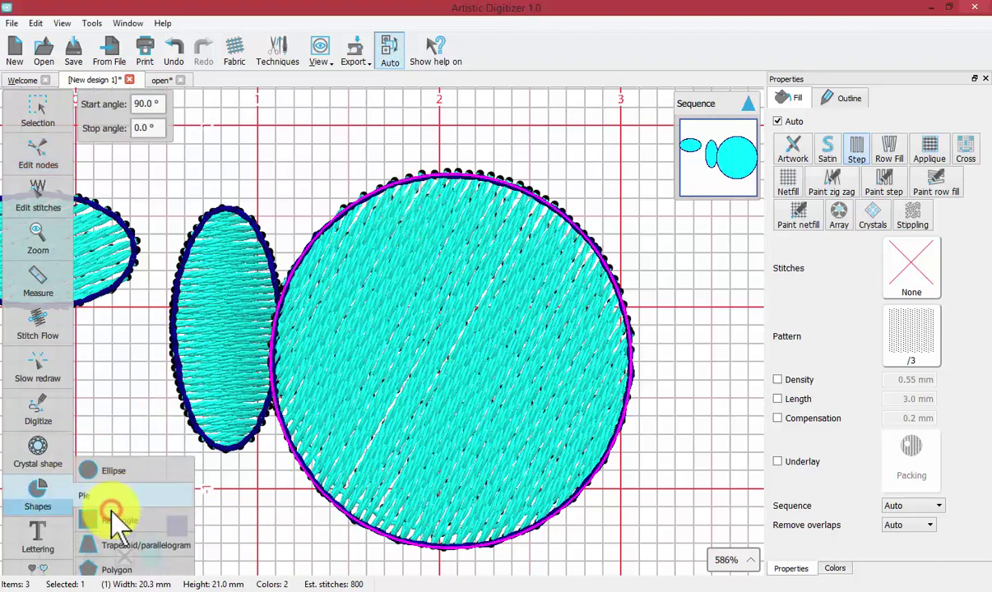
pyautogui.scroll(4, 343, 148)
pyautogui.scroll(2, 140, 165)
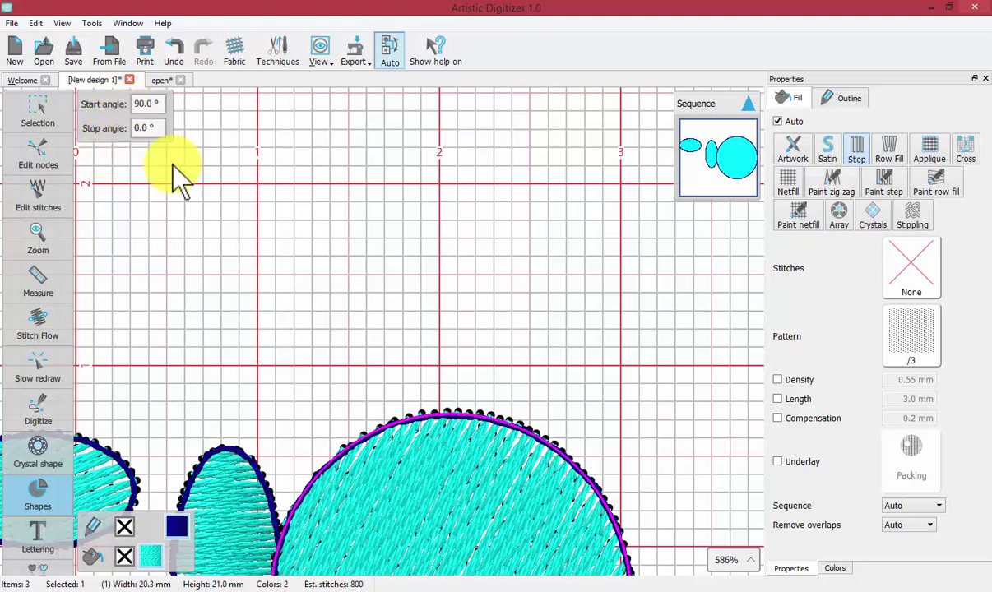
pyautogui.moveTo(286, 203); pyautogui.dragTo(441, 377)
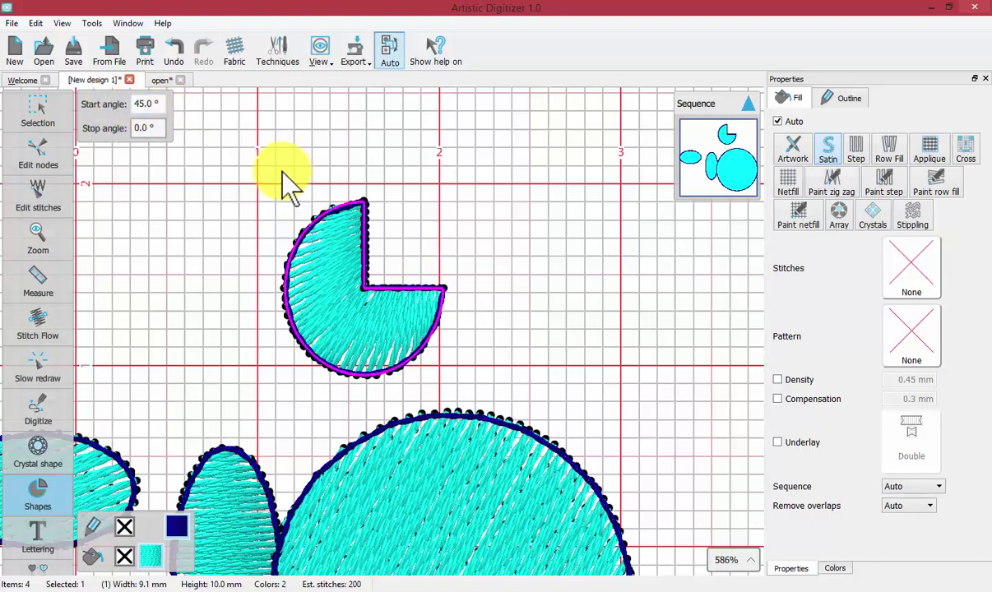
pyautogui.moveTo(514, 198); pyautogui.dragTo(658, 325)
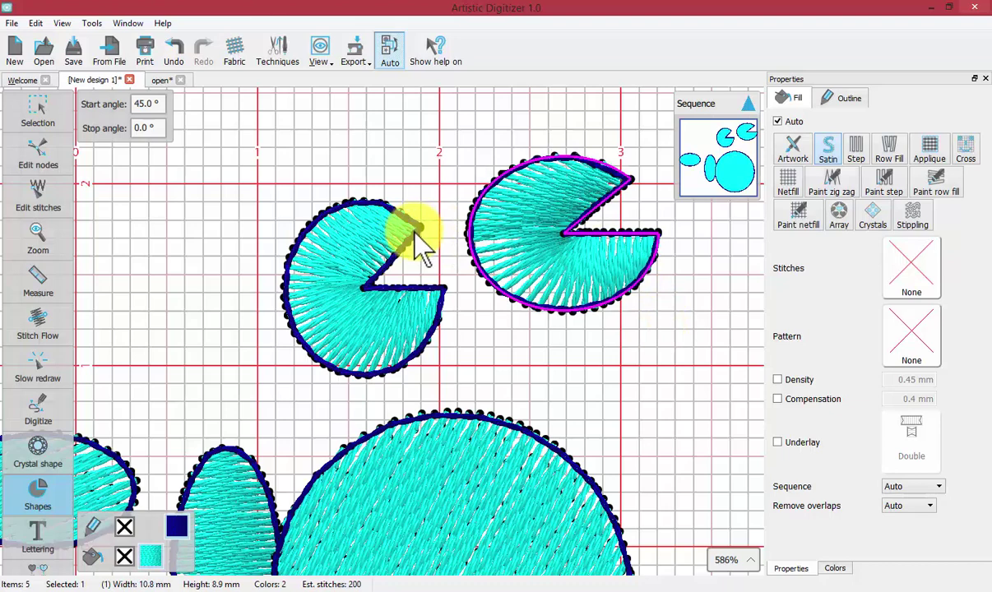
pyautogui.press('Escape')
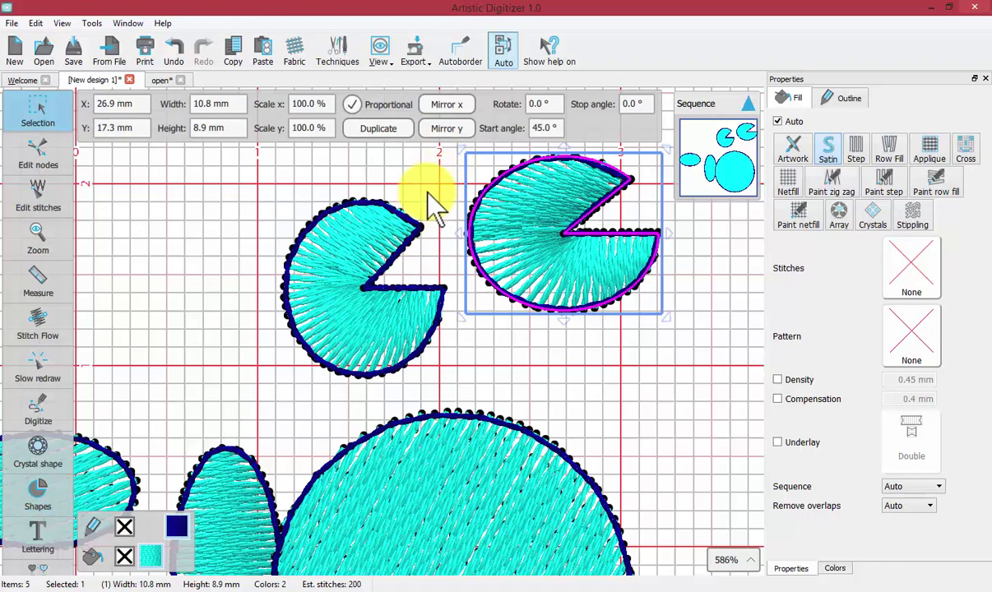
pyautogui.scroll(3, 428, 198)
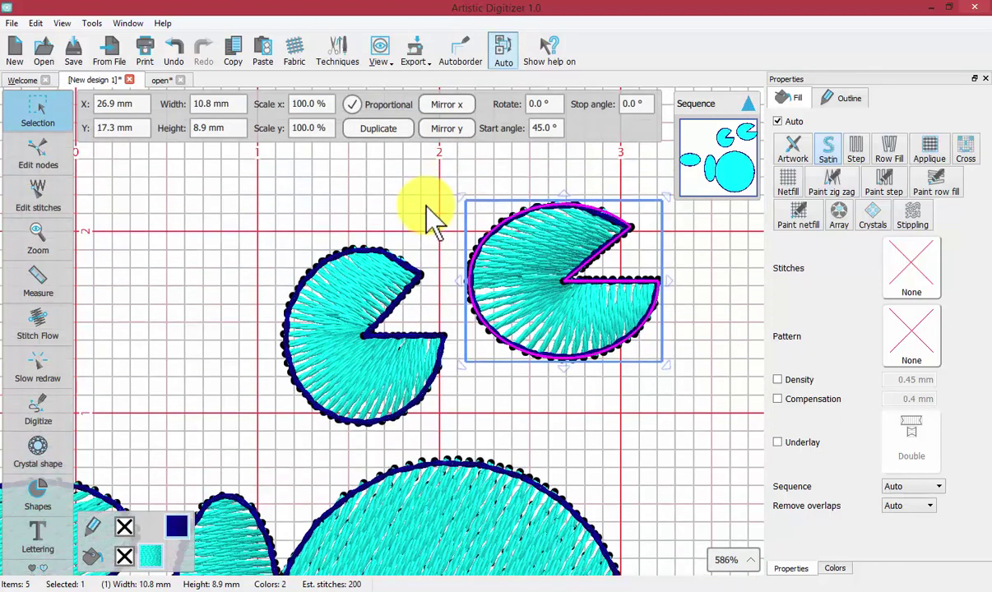
pyautogui.scroll(2, 427, 210)
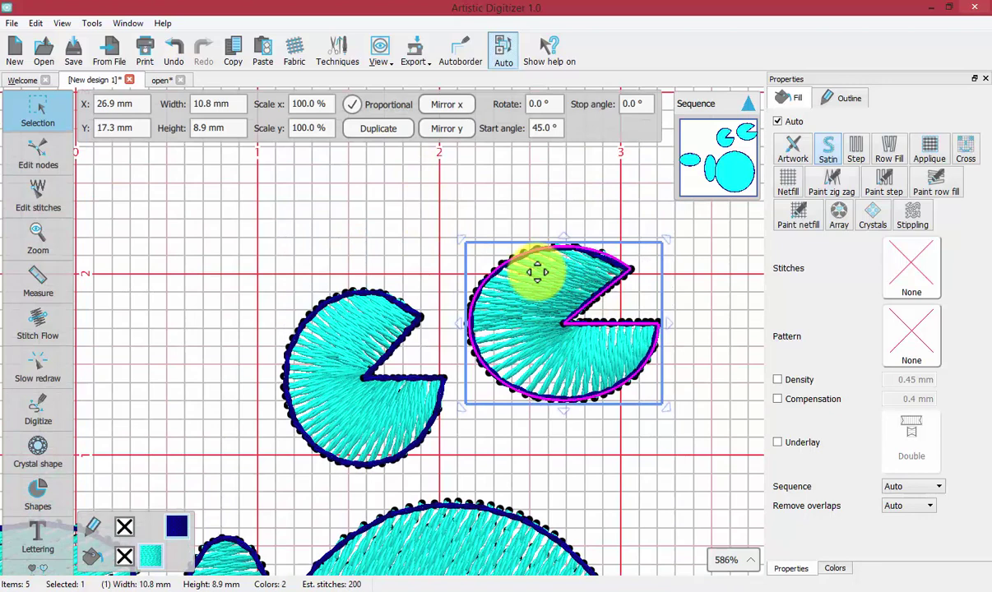
# Draw a small pie shape at the upper left
pyautogui.click(38, 492)
pyautogui.click(82, 487)
pyautogui.moveTo(117, 182); pyautogui.dragTo(253, 323)
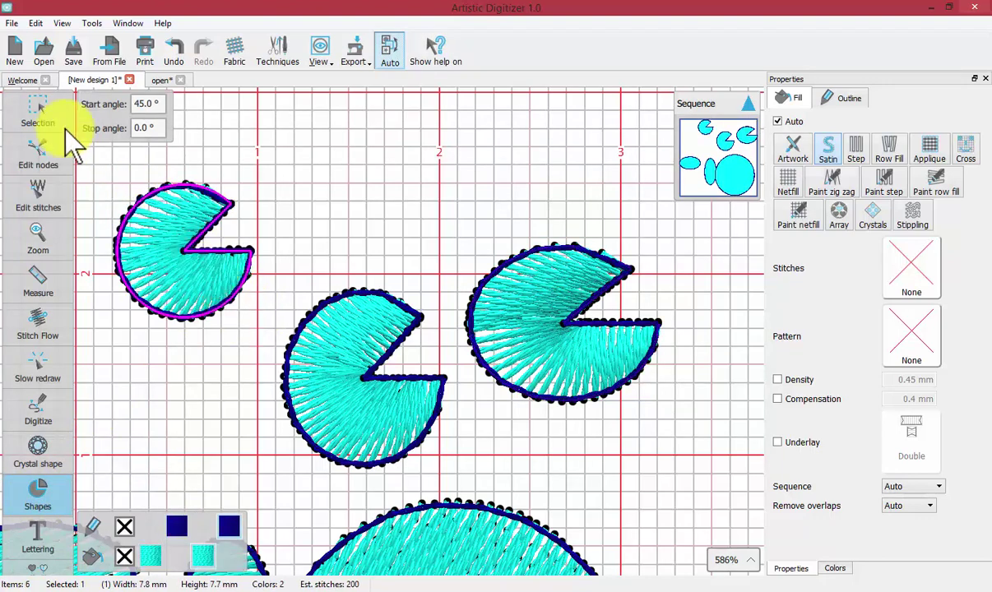
pyautogui.rightClick(232, 158)
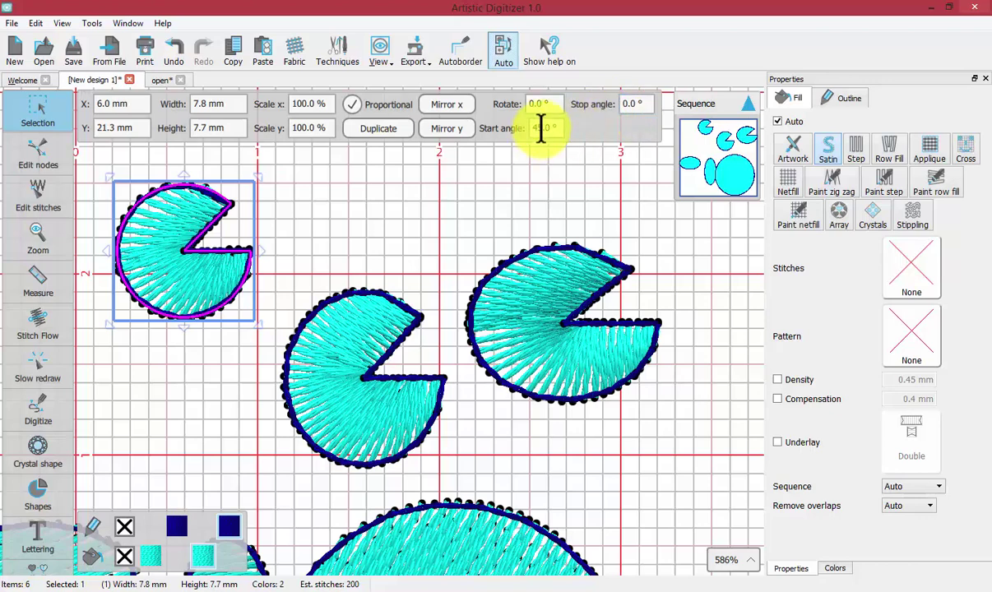
# Set the middle pie's start angle to 90° and the right pie's to 135°
pyautogui.click(404, 309)
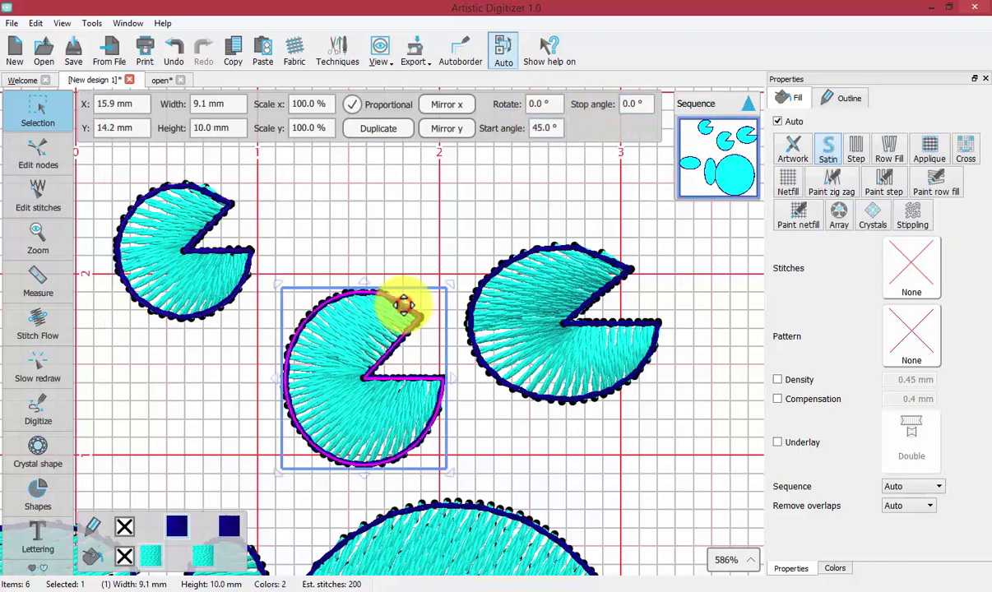
pyautogui.click(538, 127)
pyautogui.scroll(3, 531, 128)
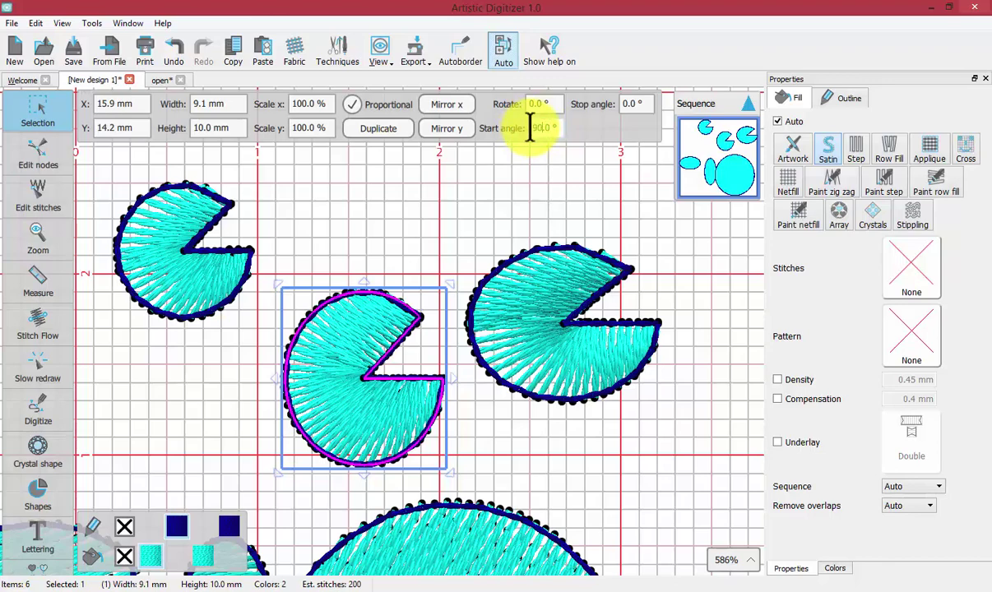
pyautogui.click(591, 246)
pyautogui.click(535, 127)
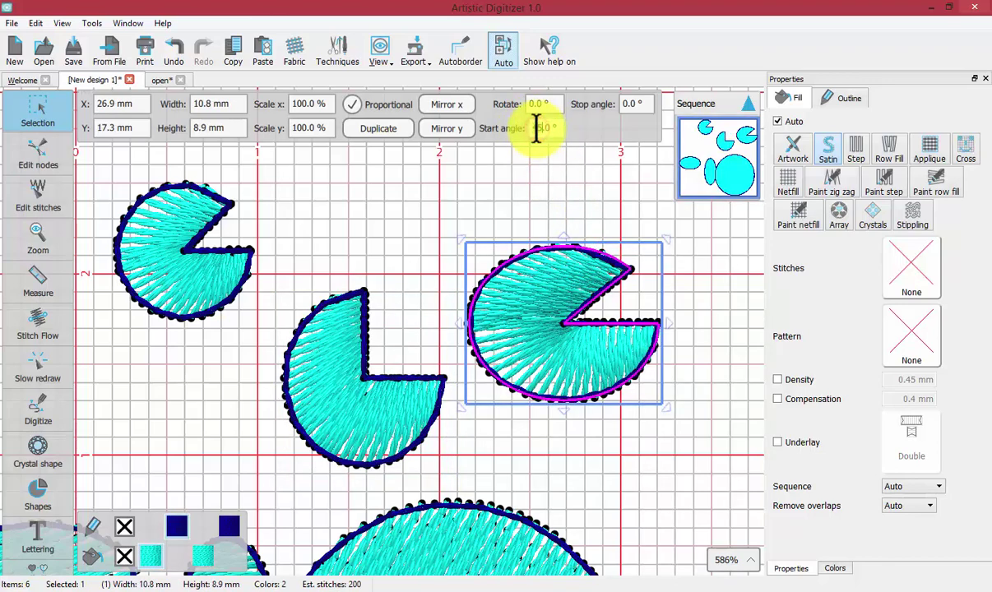
pyautogui.write('135')
pyautogui.press('Return')
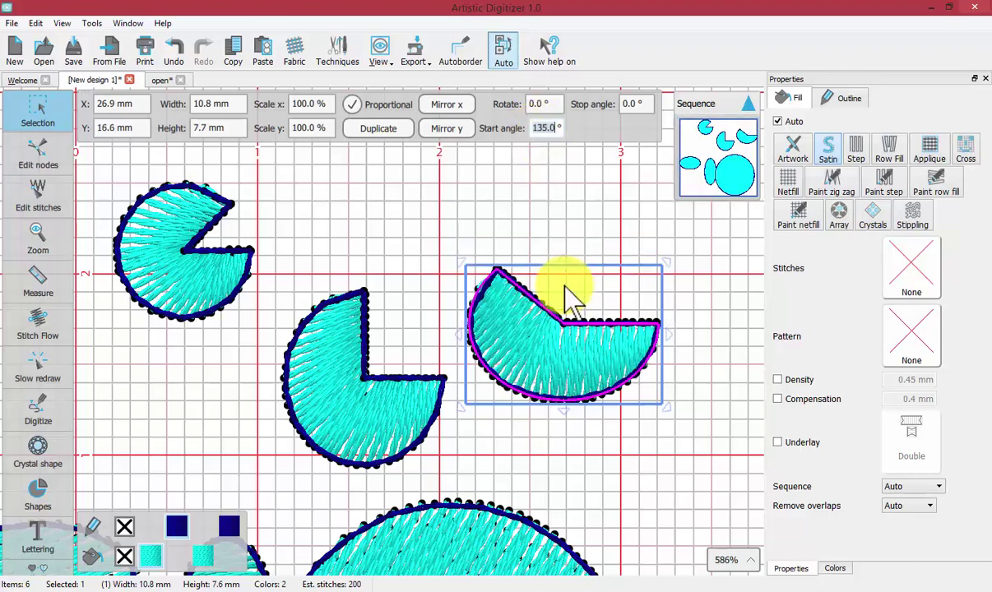
pyautogui.click(496, 198)
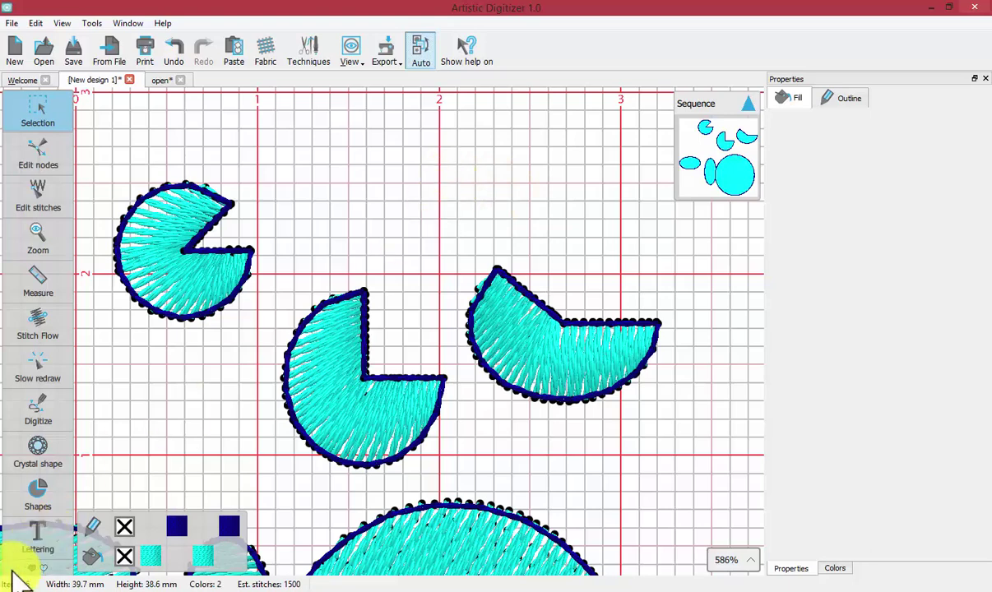
# Add a small 45° start-angle pie near the top and a larger pie at the top right
pyautogui.click(38, 465)
pyautogui.click(110, 463)
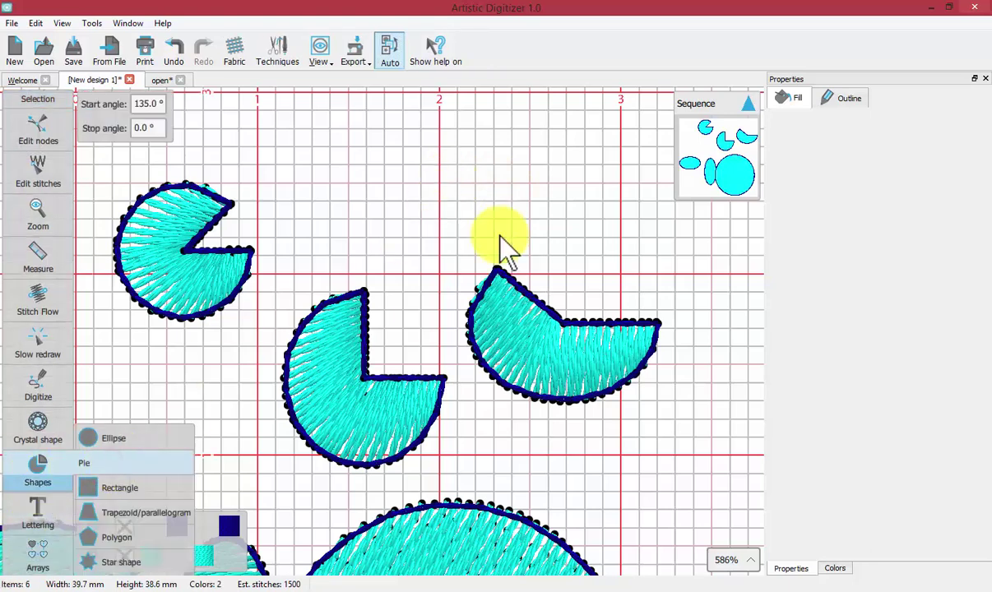
pyautogui.moveTo(366, 132); pyautogui.dragTo(469, 263)
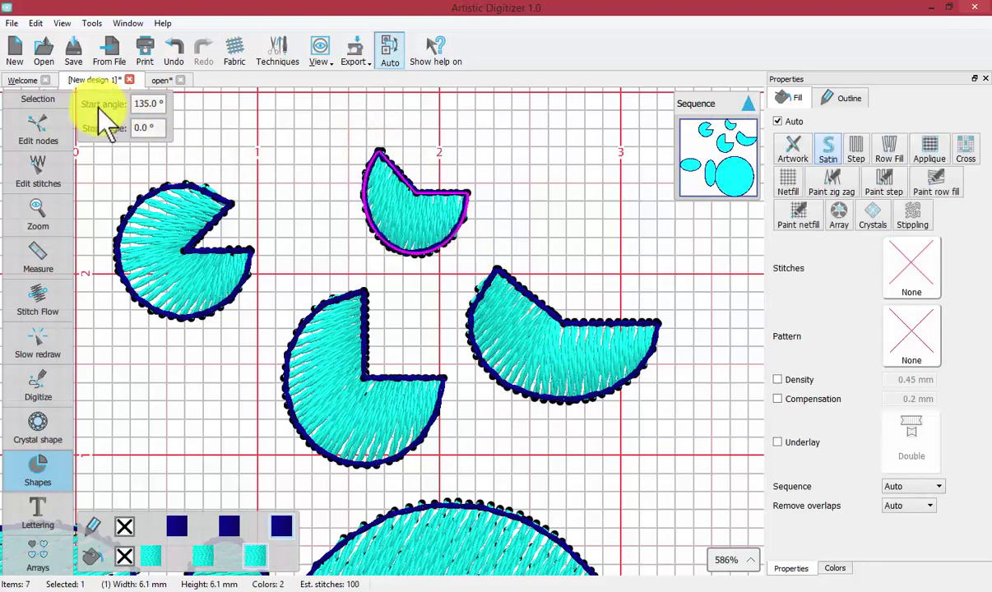
pyautogui.click(140, 103)
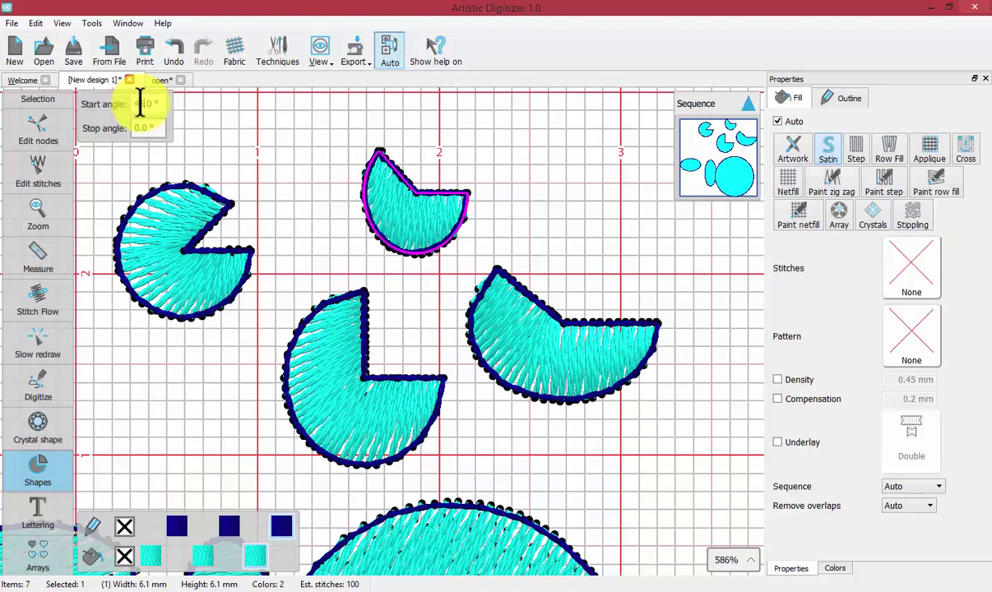
pyautogui.press('Return')
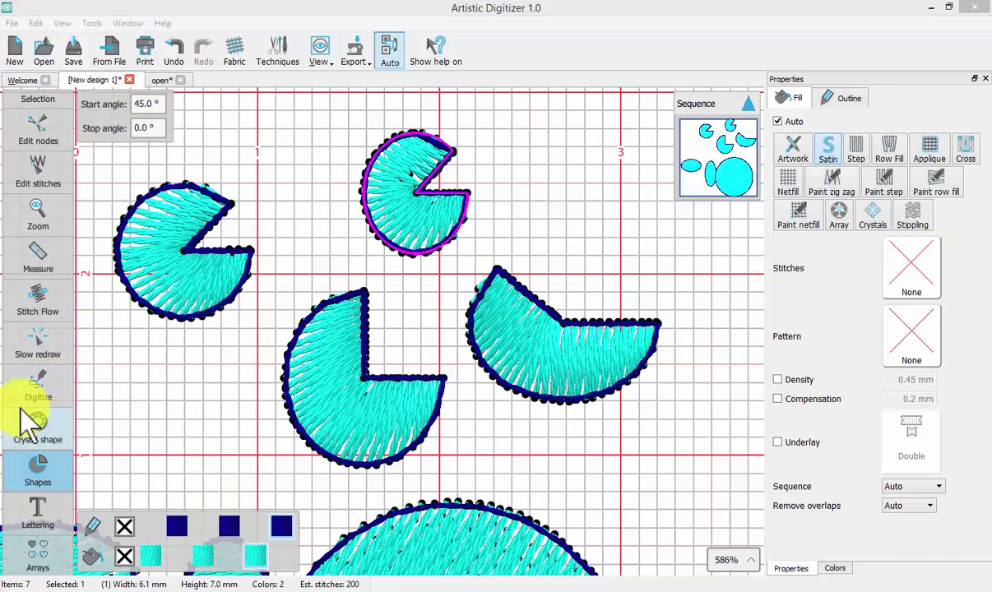
pyautogui.click(33, 467)
pyautogui.click(123, 491)
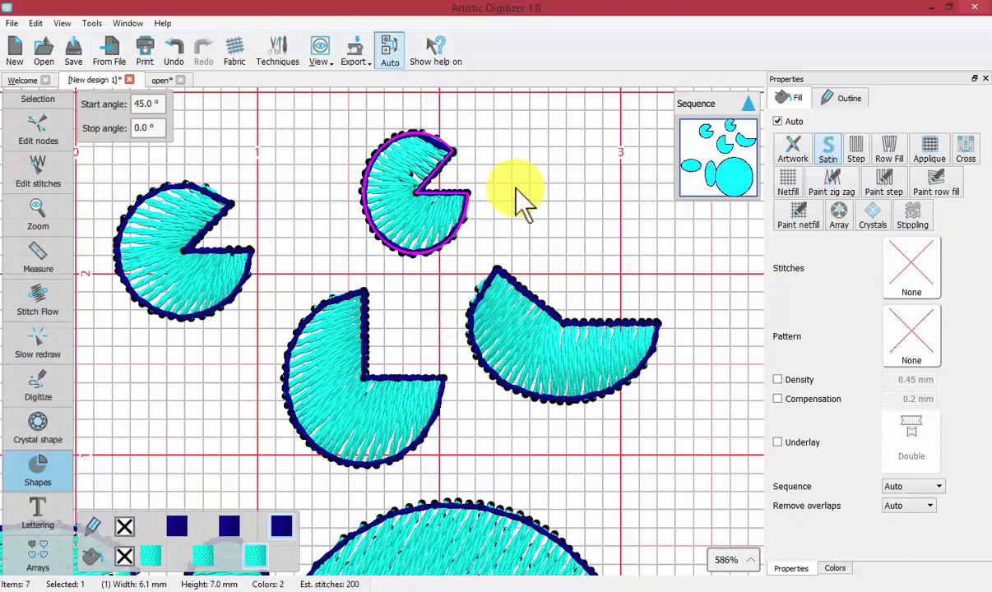
pyautogui.moveTo(515, 140); pyautogui.dragTo(659, 293)
# Draw three rectangles of different sizes above the pies, plus a large square below
pyautogui.click(25, 473)
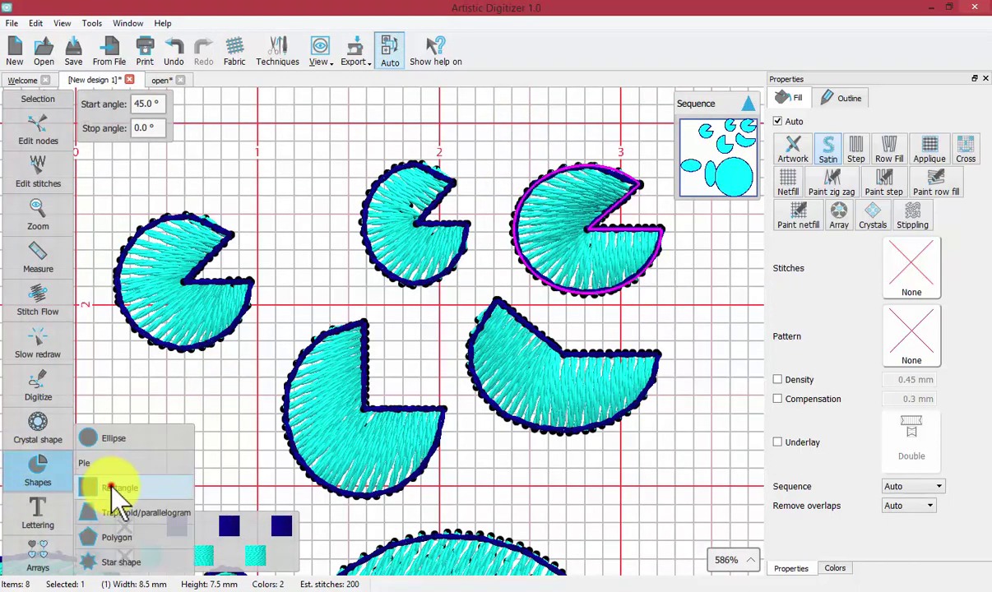
pyautogui.click(111, 488)
pyautogui.moveTo(223, 121); pyautogui.dragTo(358, 205)
pyautogui.scroll(3, 355, 207)
pyautogui.scroll(2, 395, 189)
pyautogui.moveTo(387, 163); pyautogui.dragTo(637, 257)
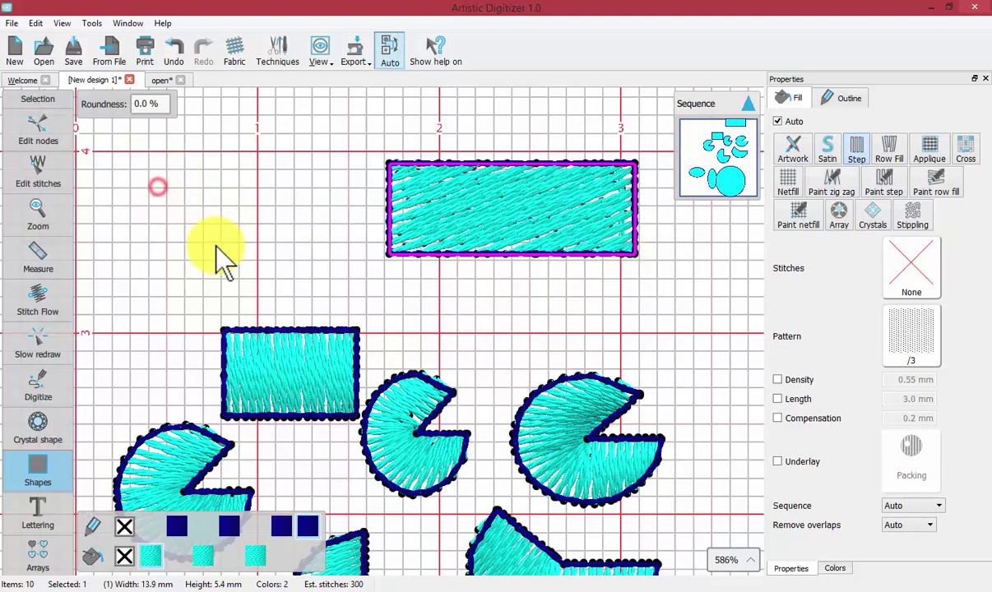
pyautogui.moveTo(218, 246); pyautogui.dragTo(306, 325)
pyautogui.scroll(-10, 319, 272)
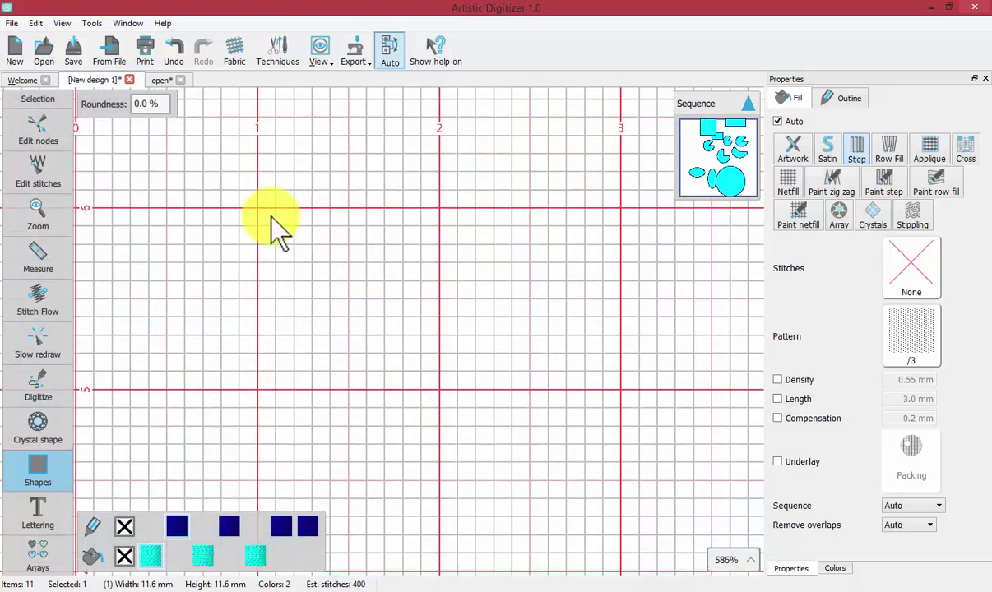
pyautogui.moveTo(295, 234); pyautogui.dragTo(407, 454)
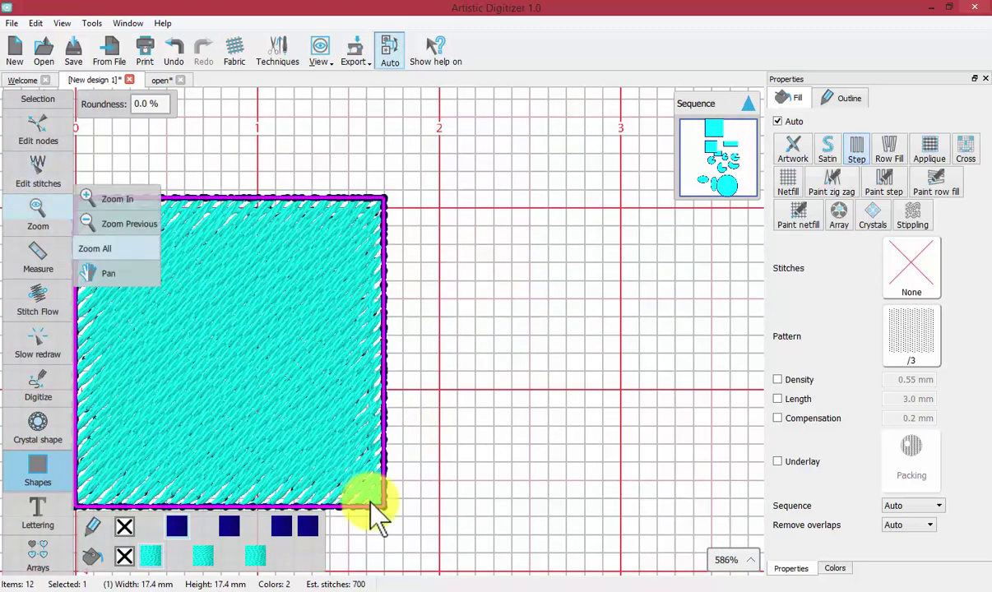
# Scroll the view to show the new 17.4 × 17.4 mm square
pyautogui.scroll(-2, 473, 428)
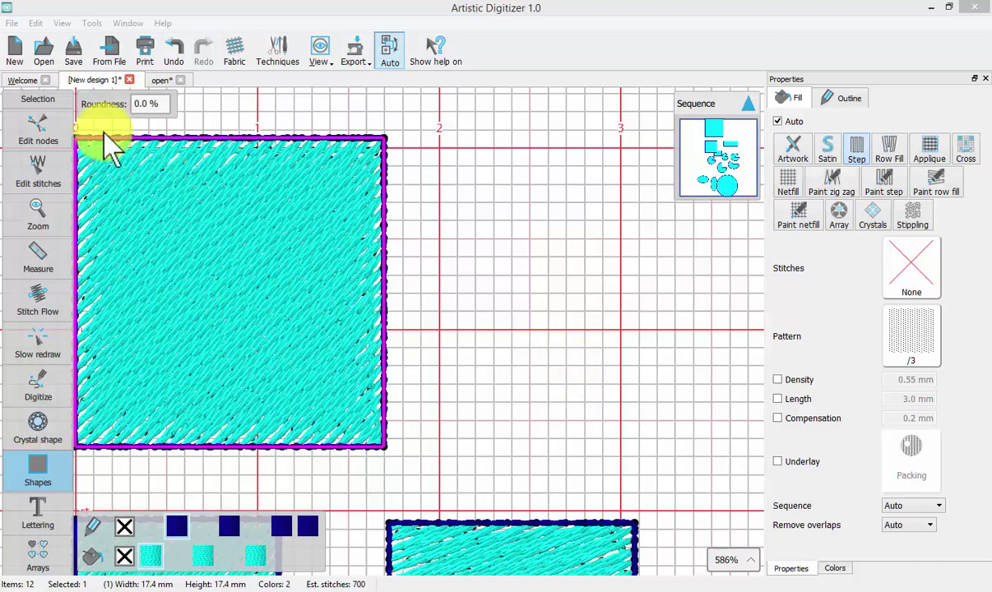
pyautogui.click(34, 115)
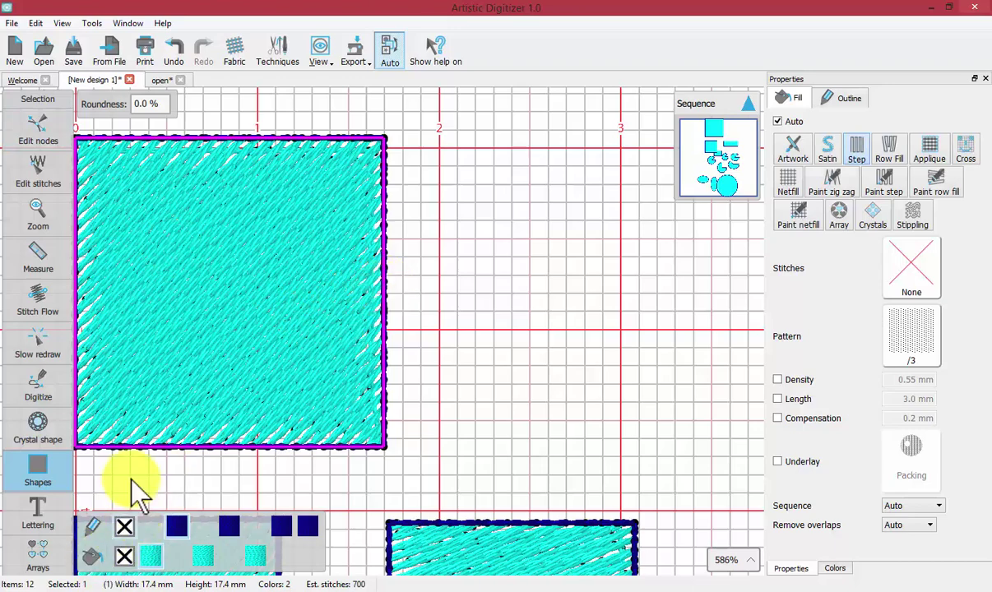
pyautogui.hscroll(-3, 130, 480)
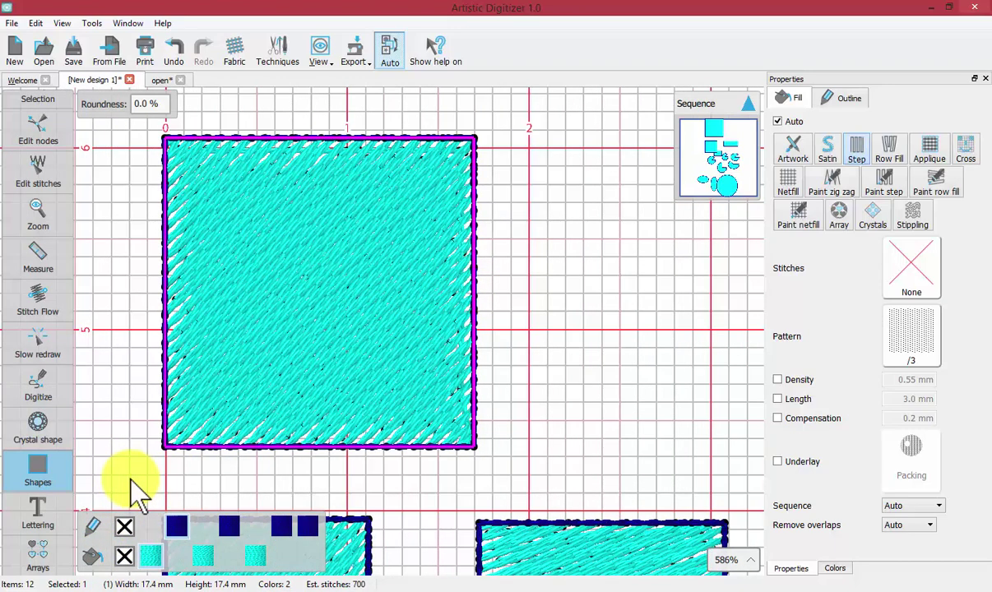
# Round the first square's corners to 62.6% and stretch it into a tall rectangle
pyautogui.click(28, 132)
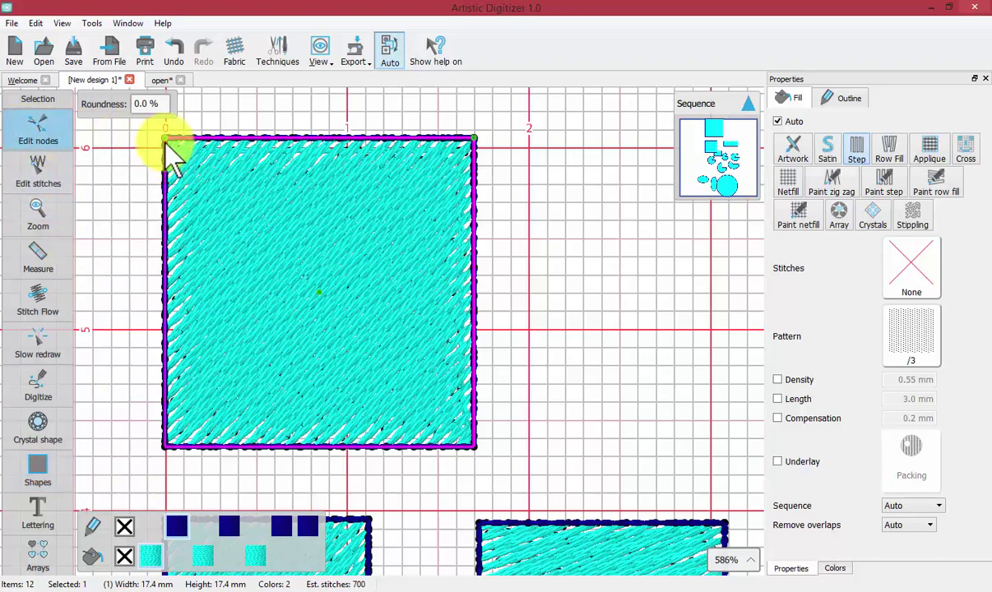
pyautogui.moveTo(164, 138); pyautogui.dragTo(186, 192)
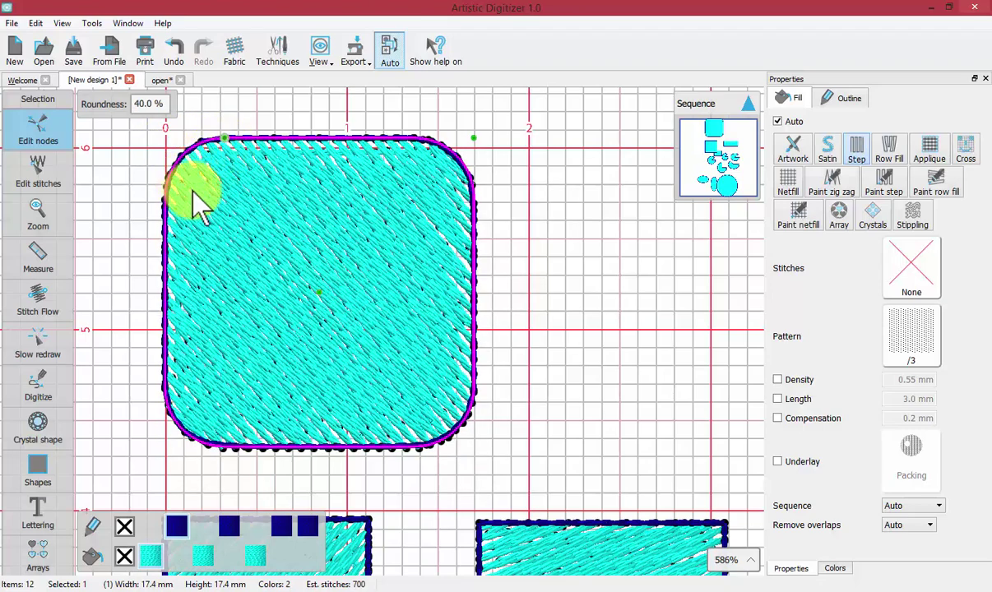
pyautogui.moveTo(318, 288); pyautogui.dragTo(375, 284)
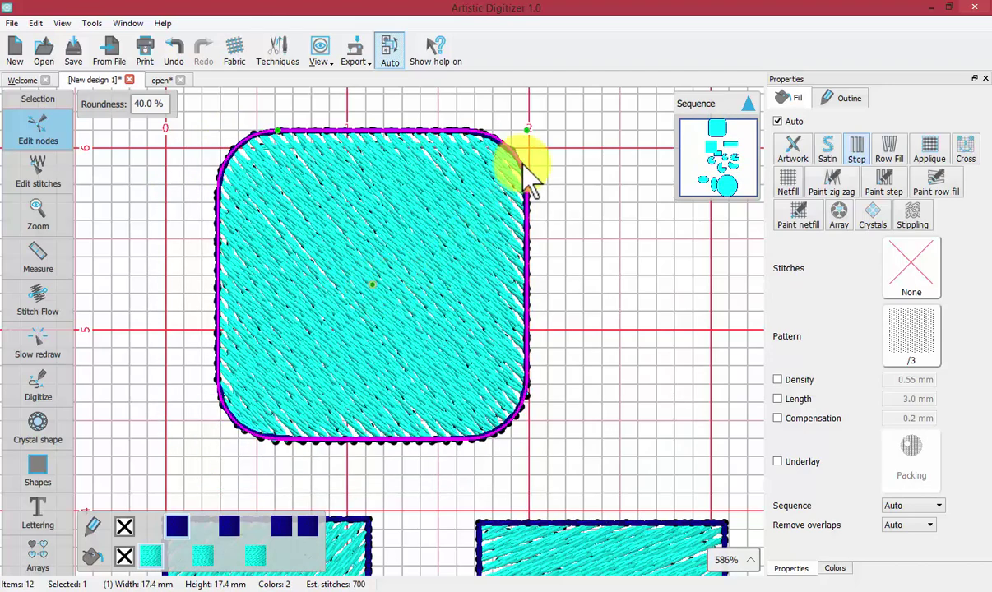
pyautogui.moveTo(530, 129); pyautogui.dragTo(472, 232)
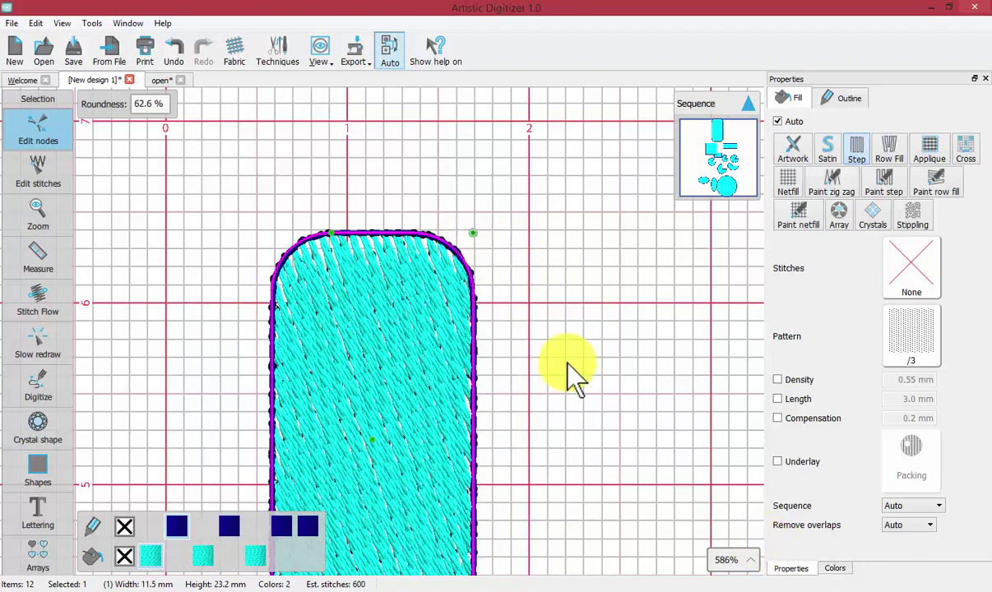
pyautogui.scroll(-5, 566, 365)
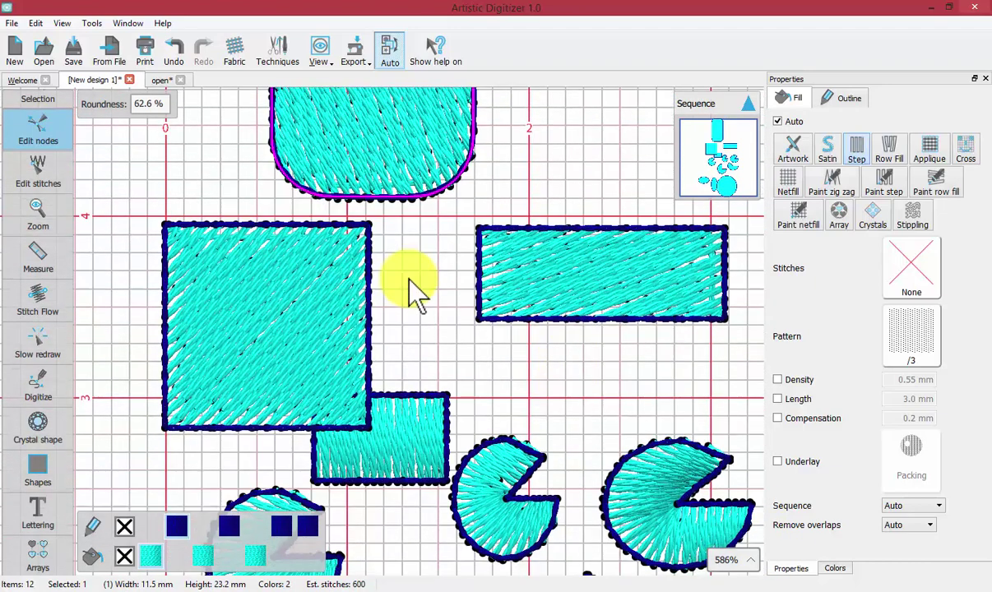
# Move the other square up-left and reshape it into a 12.9 × 7.0 mm rectangle rounded 65.2%
pyautogui.click(197, 226)
pyautogui.click(45, 126)
pyautogui.moveTo(252, 325); pyautogui.dragTo(203, 313)
pyautogui.click(317, 212)
pyautogui.moveTo(318, 243); pyautogui.dragTo(303, 262)
pyautogui.moveTo(103, 255); pyautogui.dragTo(146, 298)
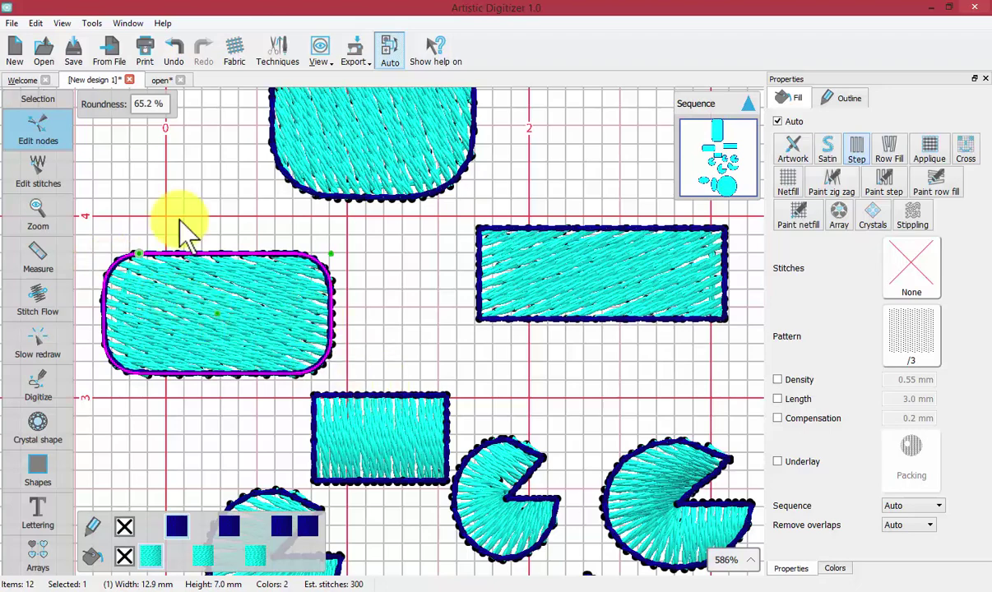
# Move the larger pac-man up-left, narrow its mouth to 43.3°–353.5°, and enlarge it slightly
pyautogui.click(54, 138)
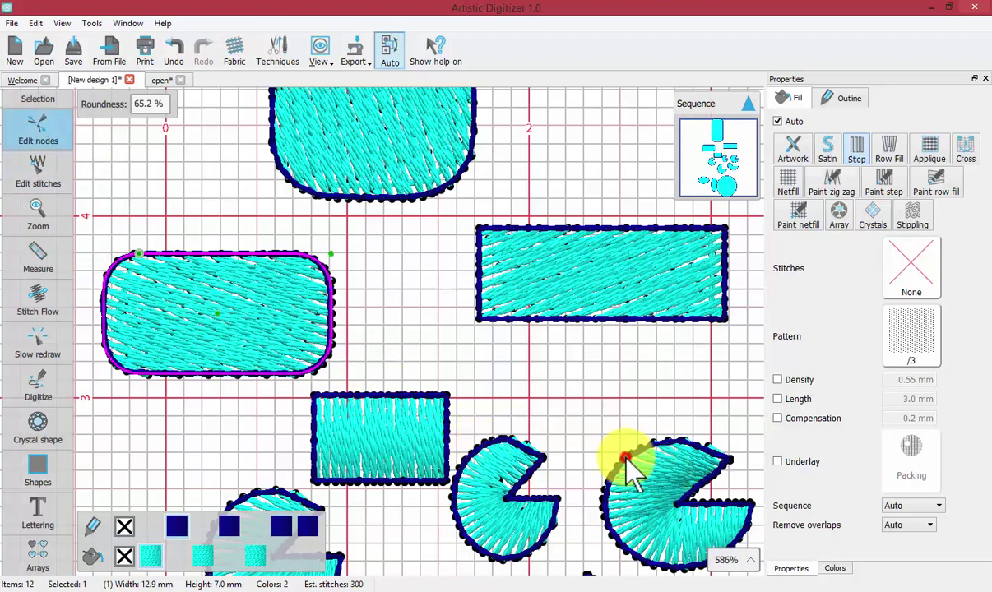
pyautogui.click(604, 501)
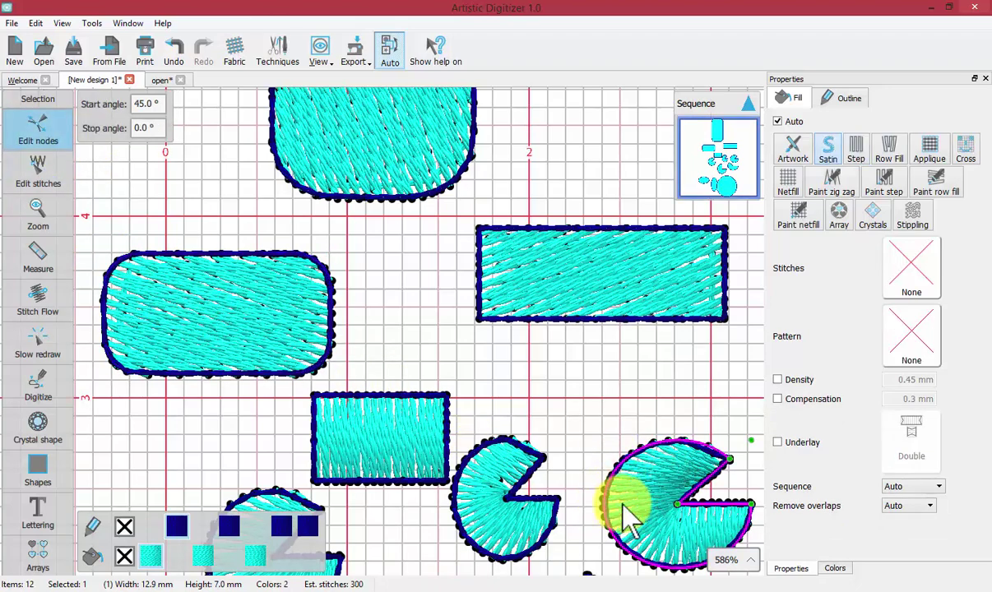
pyautogui.moveTo(677, 503); pyautogui.dragTo(614, 414)
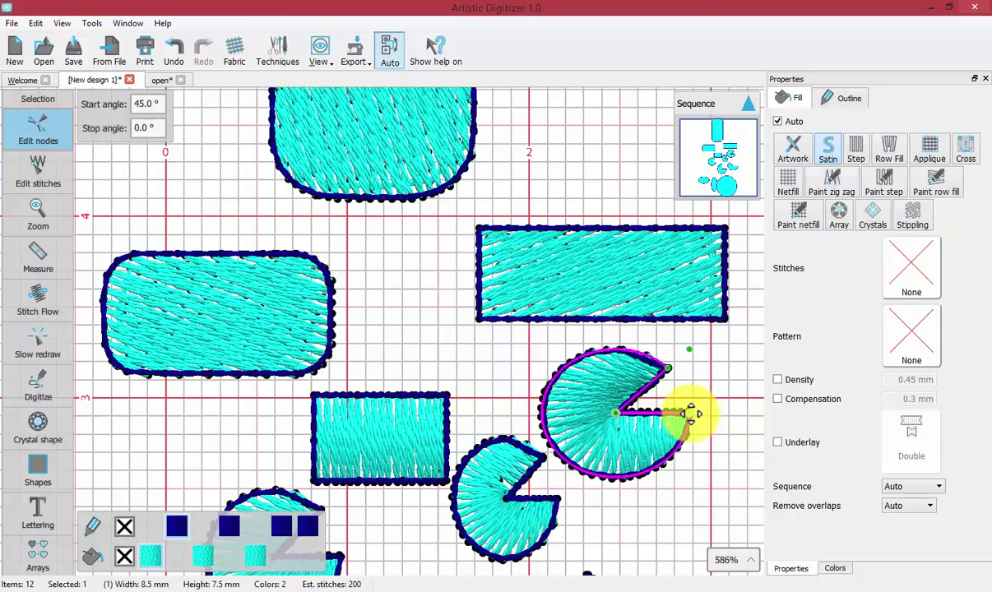
pyautogui.moveTo(691, 414); pyautogui.dragTo(686, 449)
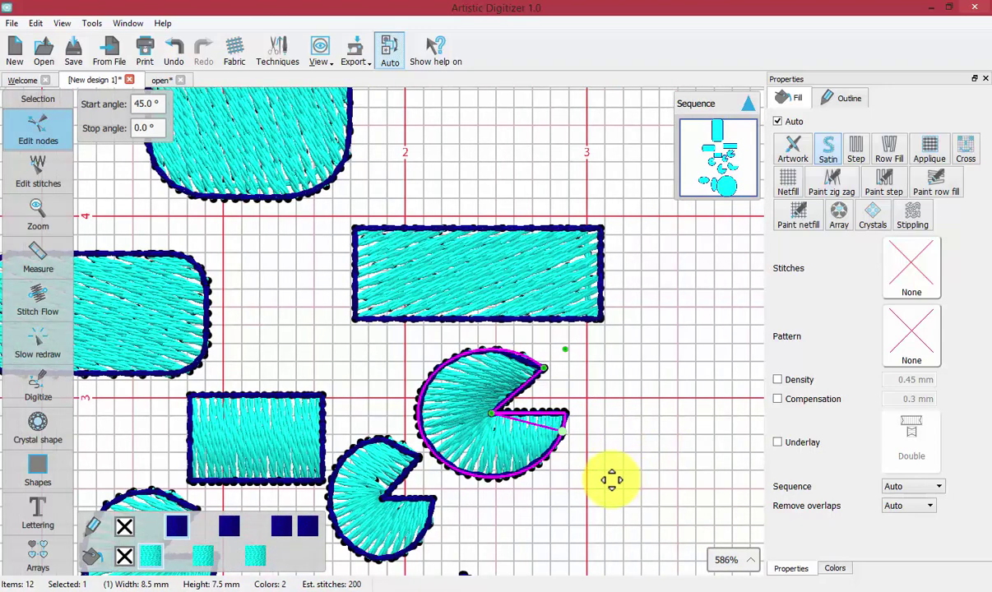
pyautogui.moveTo(611, 481); pyautogui.dragTo(553, 453)
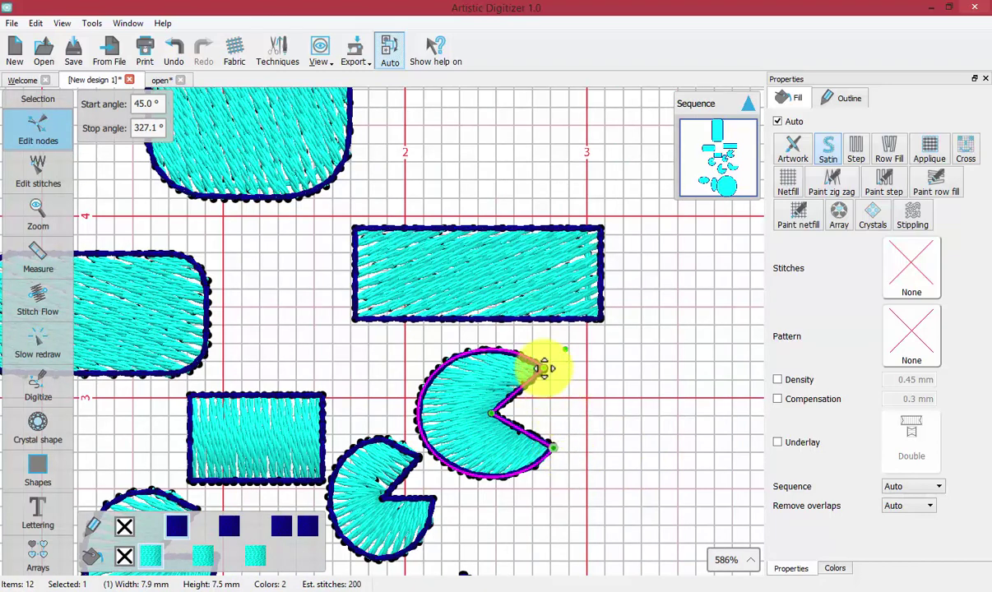
pyautogui.moveTo(543, 365)
pyautogui.mouseDown()
pyautogui.moveTo(509, 351)
pyautogui.moveTo(542, 380)
pyautogui.mouseUp()
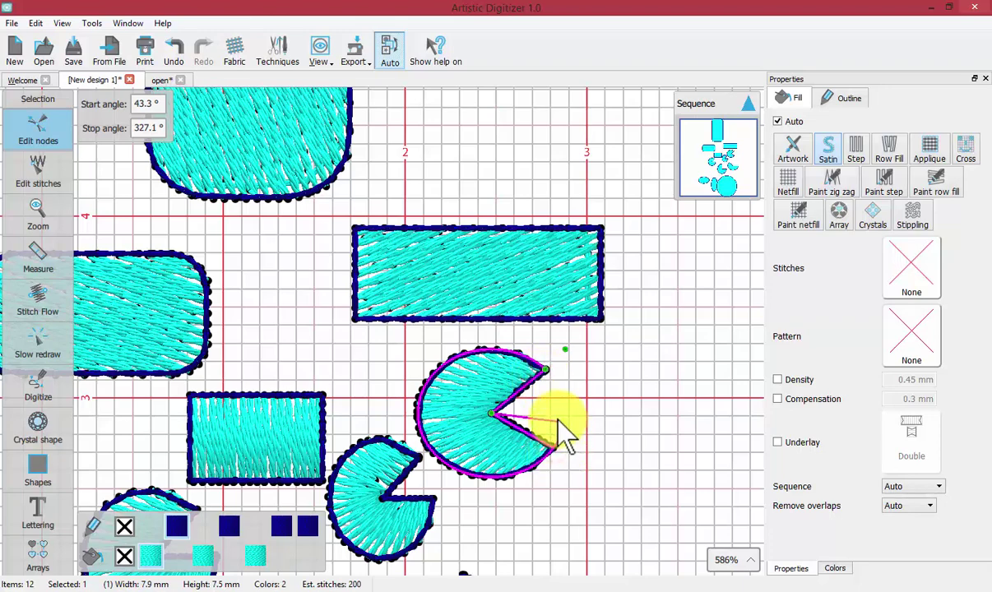
pyautogui.moveTo(560, 436); pyautogui.dragTo(565, 421)
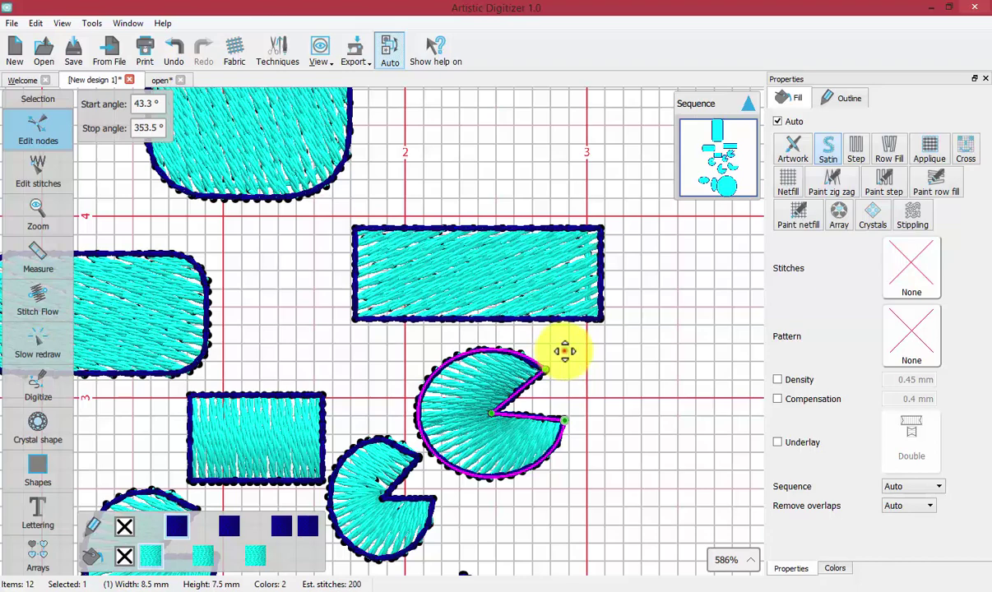
pyautogui.moveTo(571, 348)
pyautogui.mouseDown()
pyautogui.moveTo(590, 341)
pyautogui.moveTo(554, 305)
pyautogui.moveTo(573, 337)
pyautogui.moveTo(593, 318)
pyautogui.moveTo(553, 306)
pyautogui.moveTo(550, 355)
pyautogui.moveTo(574, 356)
pyautogui.mouseUp()
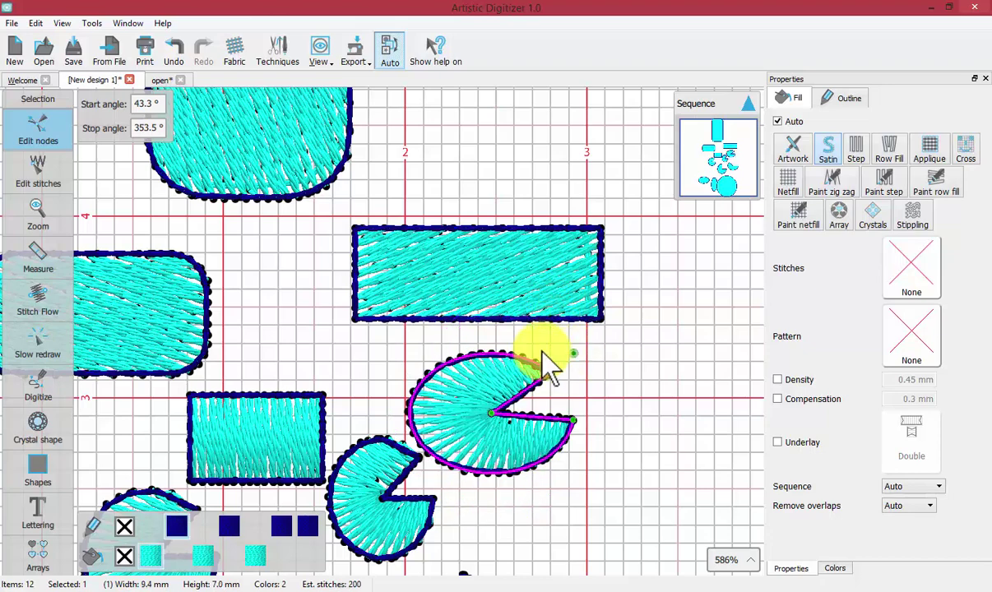
pyautogui.click(25, 467)
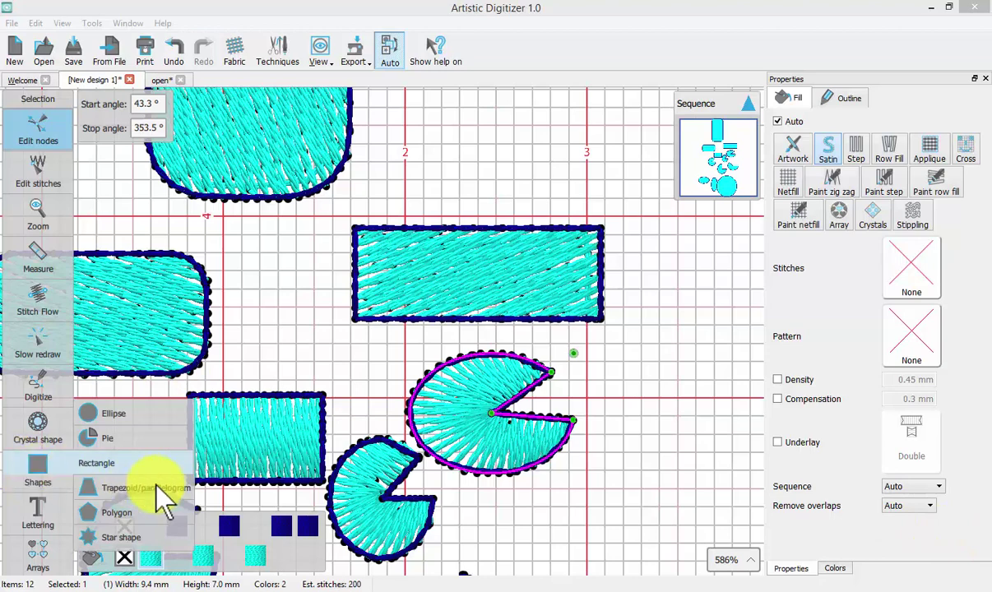
# Draw several trapezoids near the top and set the largest one's slant to 30%
pyautogui.click(154, 490)
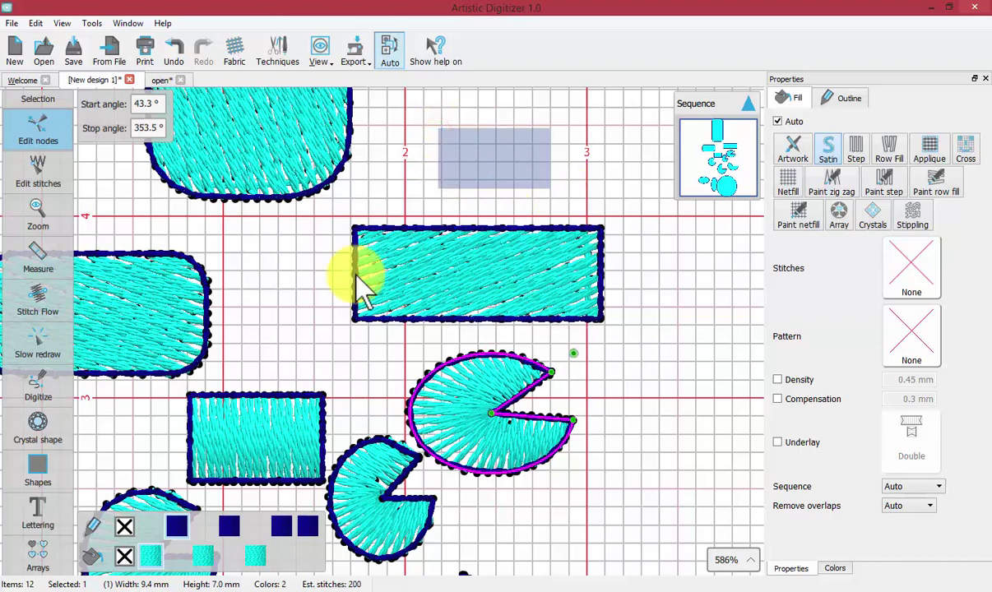
pyautogui.click(44, 461)
pyautogui.click(127, 492)
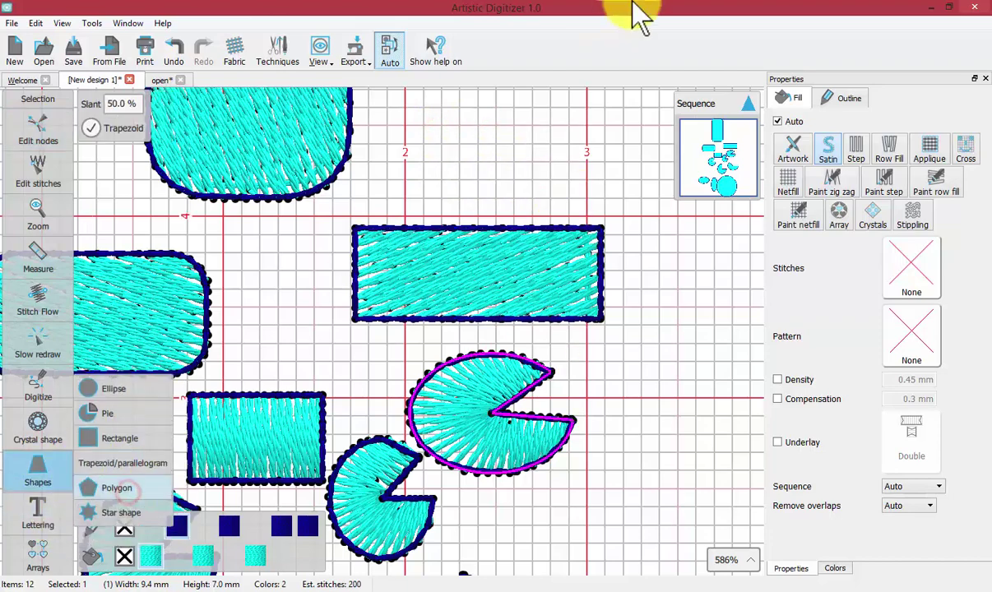
pyautogui.moveTo(440, 118); pyautogui.dragTo(498, 155)
pyautogui.scroll(1, 543, 237)
pyautogui.moveTo(542, 230); pyautogui.dragTo(604, 263)
pyautogui.scroll(1, 593, 221)
pyautogui.scroll(1, 576, 224)
pyautogui.moveTo(483, 137)
pyautogui.mouseDown()
pyautogui.moveTo(500, 169)
pyautogui.moveTo(487, 251)
pyautogui.moveTo(502, 281)
pyautogui.moveTo(540, 301)
pyautogui.moveTo(674, 260)
pyautogui.moveTo(559, 319)
pyautogui.moveTo(586, 264)
pyautogui.mouseUp()
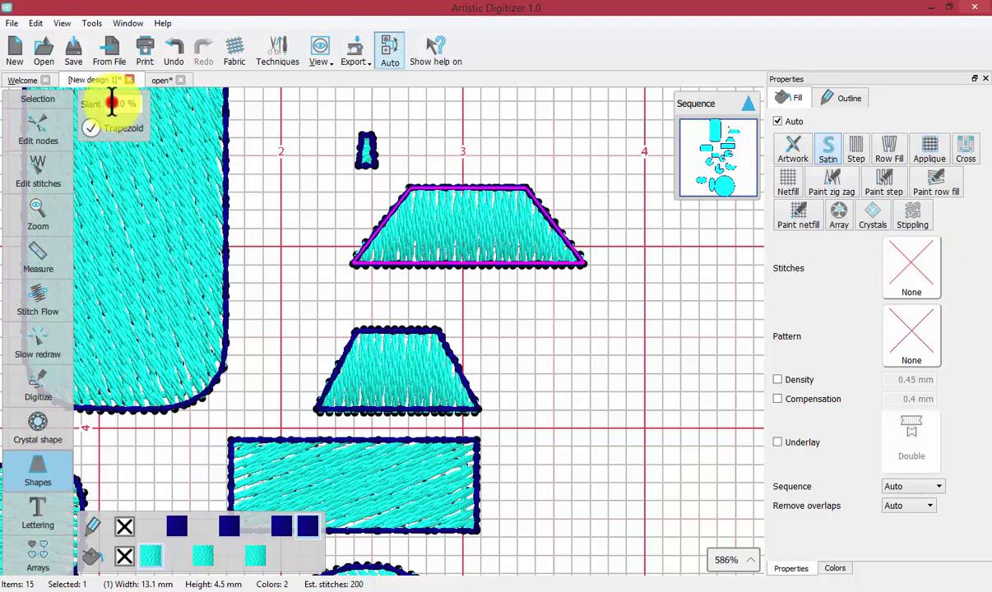
pyautogui.click(112, 102)
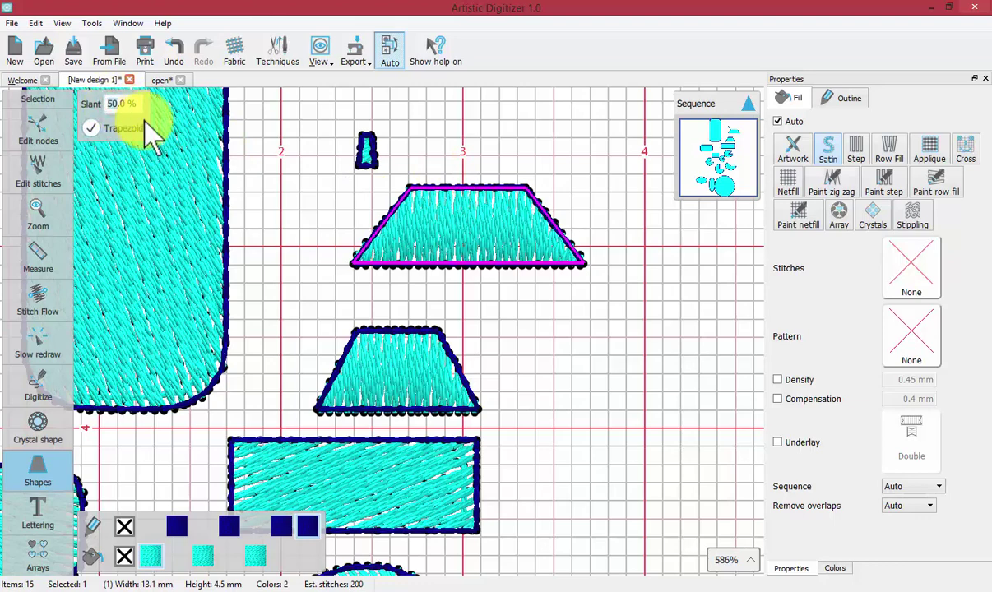
pyautogui.write('3')
pyautogui.press('Return')
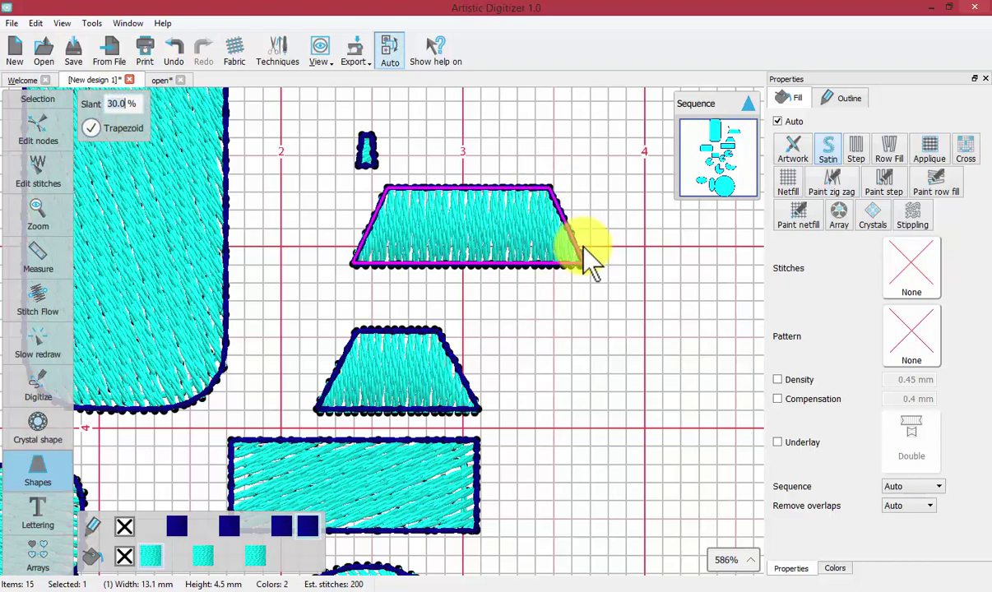
# Turn the large trapezoid into a parallelogram and draw two new parallelograms beside it
pyautogui.click(89, 129)
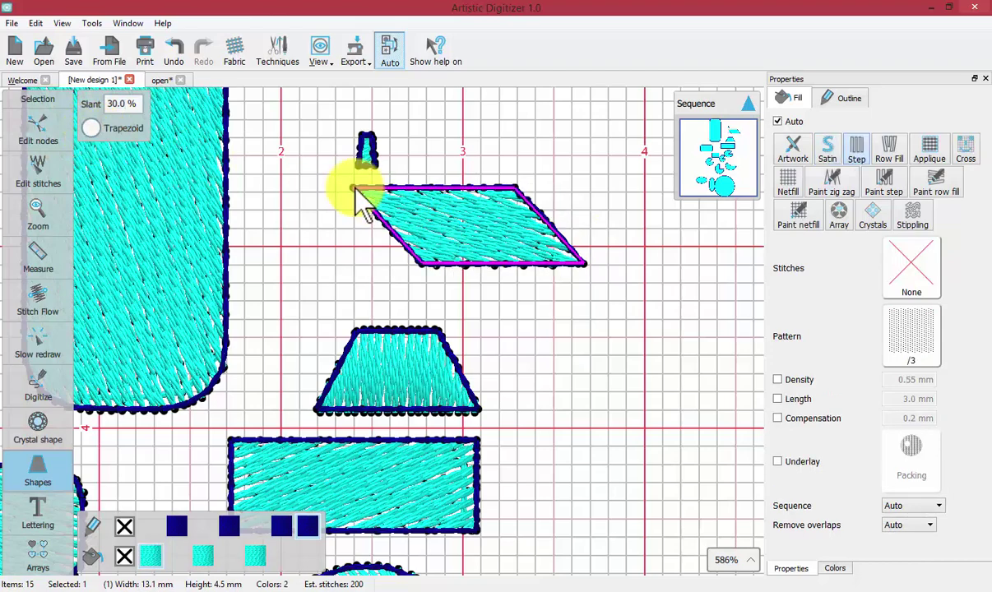
pyautogui.click(62, 461)
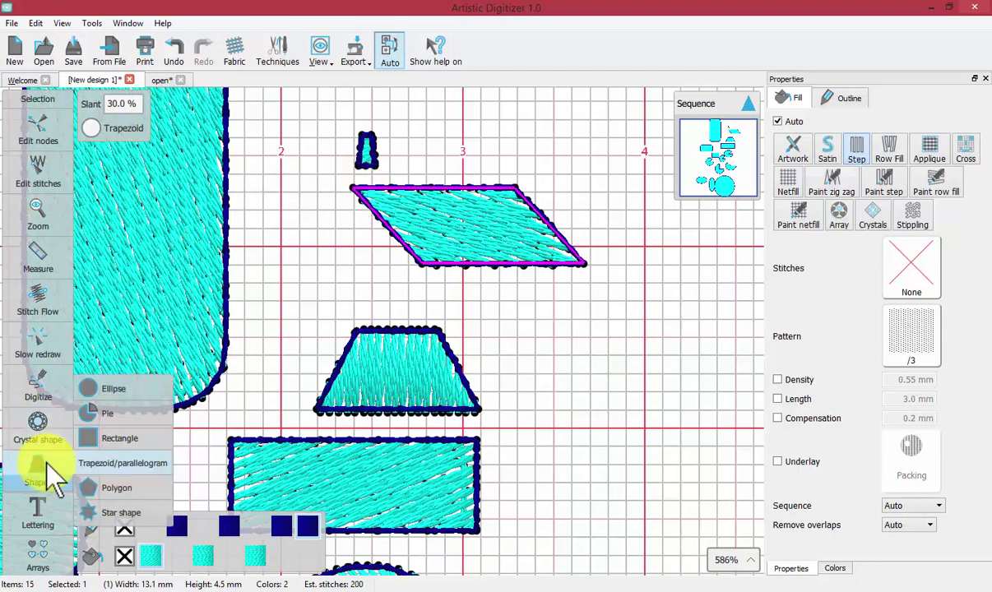
pyautogui.click(111, 464)
pyautogui.moveTo(539, 329)
pyautogui.mouseDown()
pyautogui.moveTo(695, 411)
pyautogui.moveTo(682, 393)
pyautogui.moveTo(716, 396)
pyautogui.mouseUp()
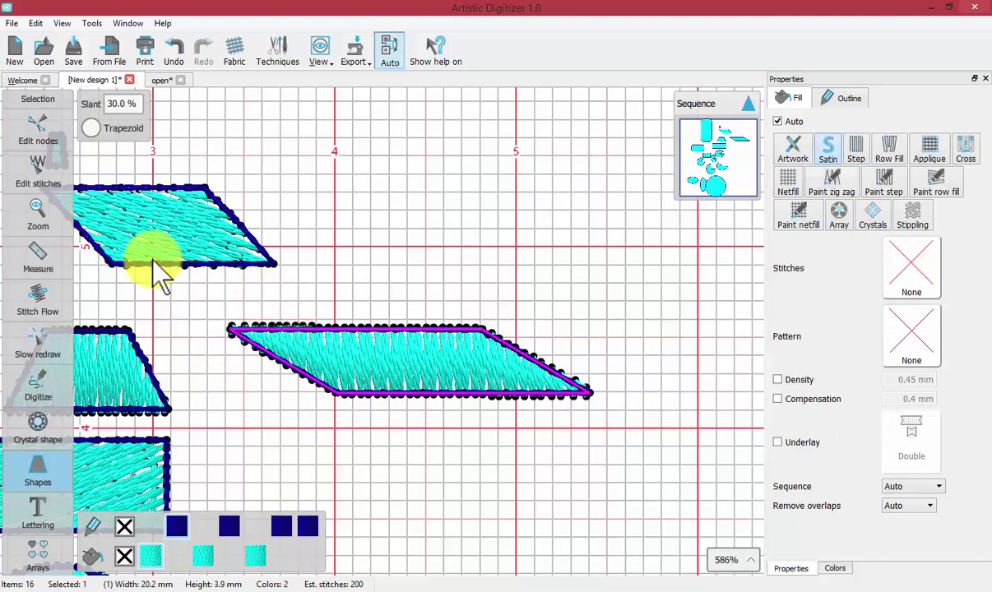
pyautogui.moveTo(364, 146); pyautogui.dragTo(646, 218)
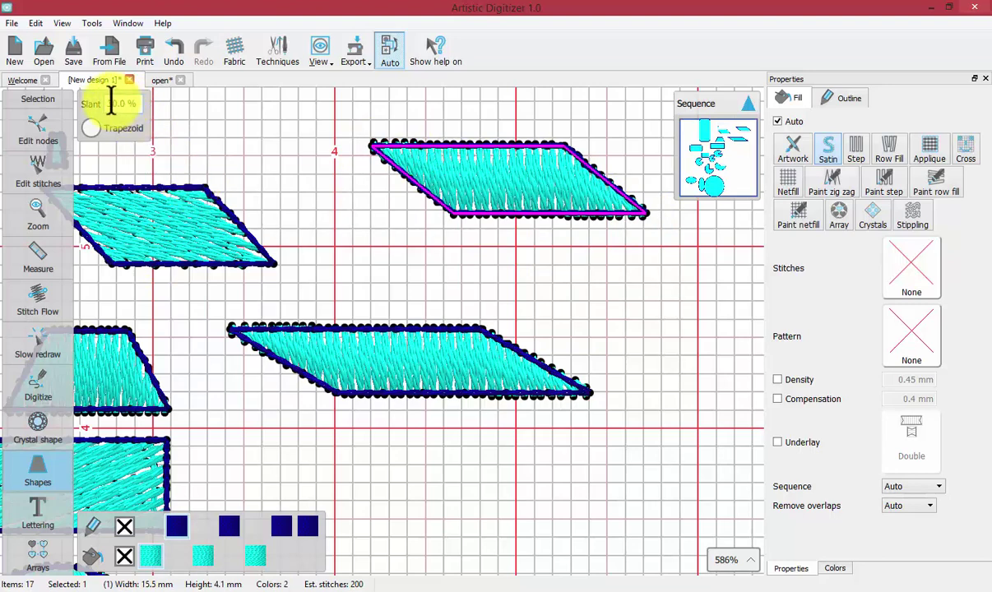
# Set the newest parallelogram's slant to 10%, making it 15.5 × 4.1 mm
pyautogui.doubleClick(108, 102)
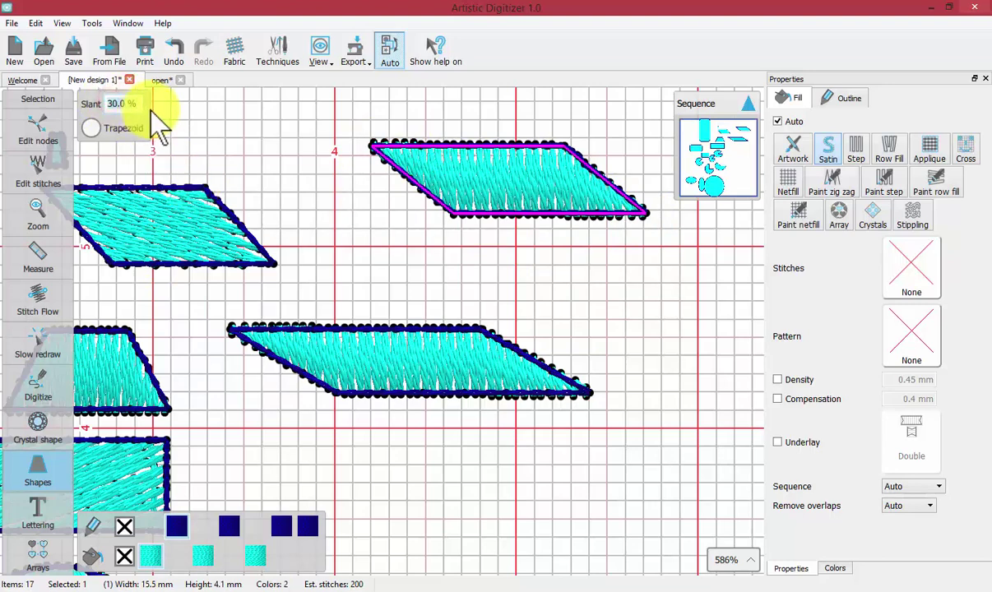
pyautogui.write('90')
pyautogui.press('Return')
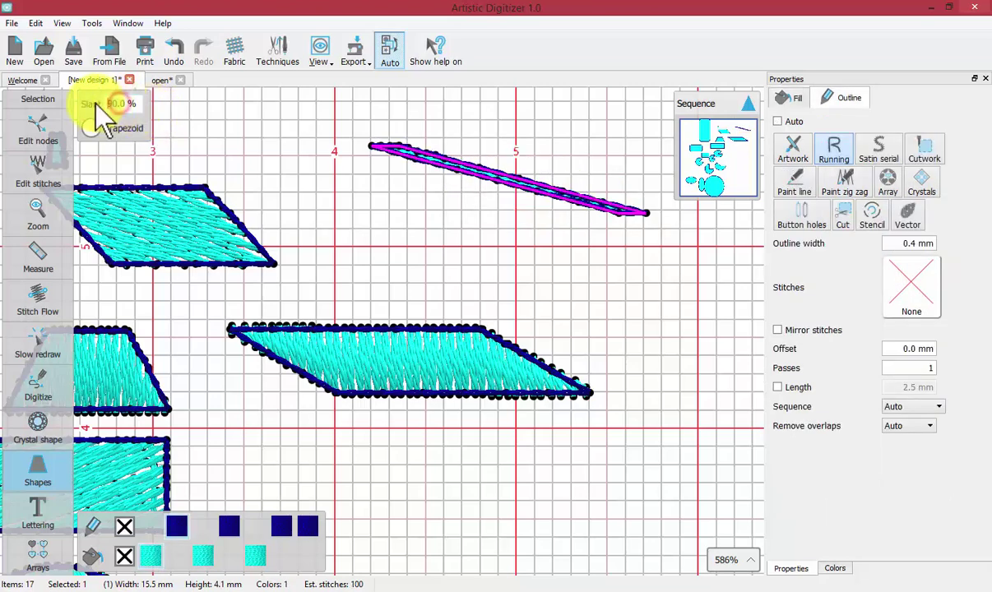
pyautogui.scroll(1, 92, 97)
pyautogui.click(117, 102)
pyautogui.press('BackSpace')
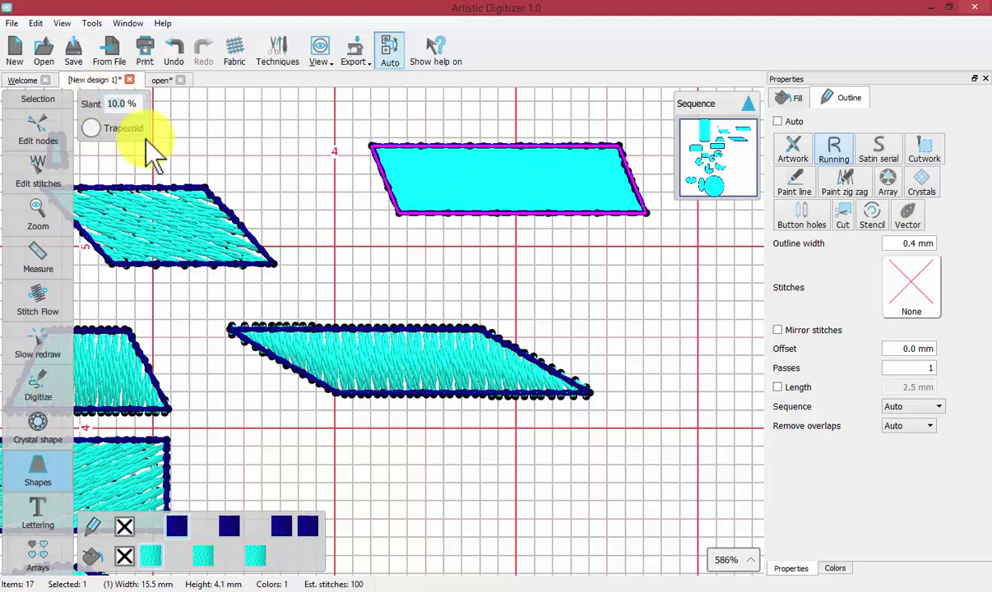
pyautogui.click(33, 100)
# Draw a cyan polygon below the parallelogram with the Polygon shape
pyautogui.click(343, 238)
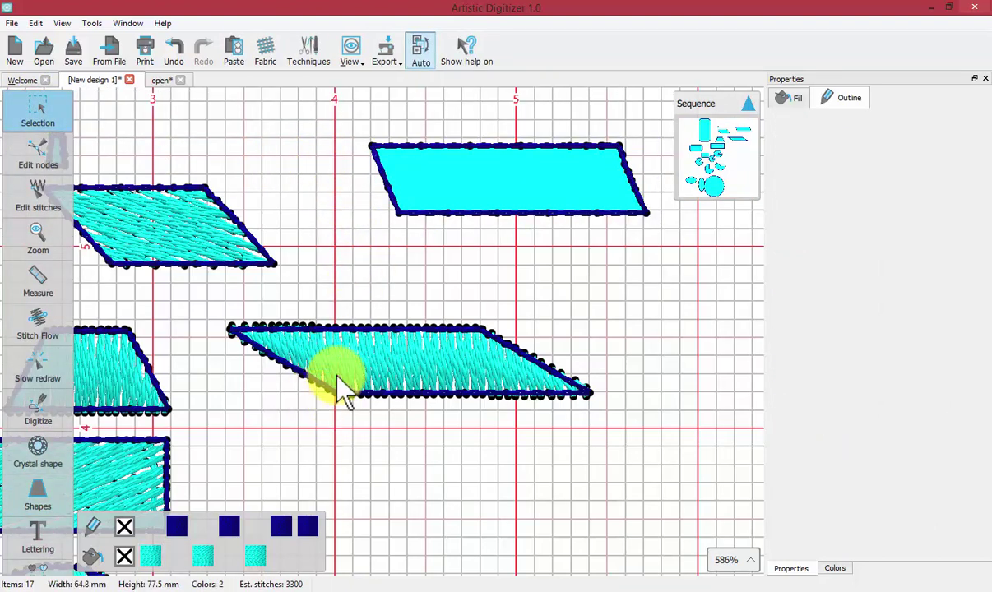
pyautogui.scroll(-1, 206, 380)
pyautogui.scroll(-4, 45, 362)
pyautogui.moveTo(37, 344)
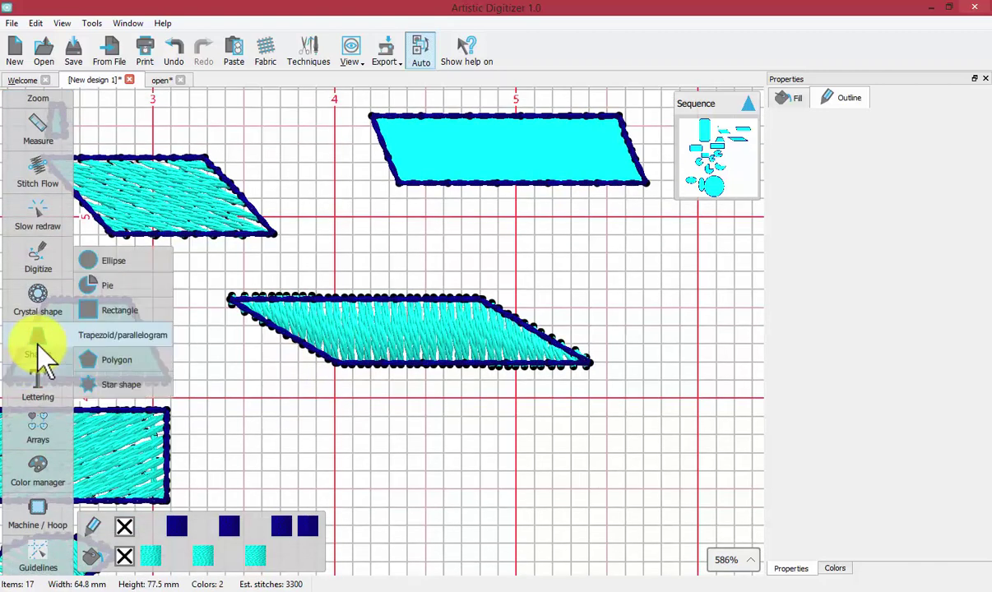
pyautogui.click(119, 362)
pyautogui.scroll(-1, 335, 388)
pyautogui.scroll(-4, 335, 387)
pyautogui.scroll(1, 336, 387)
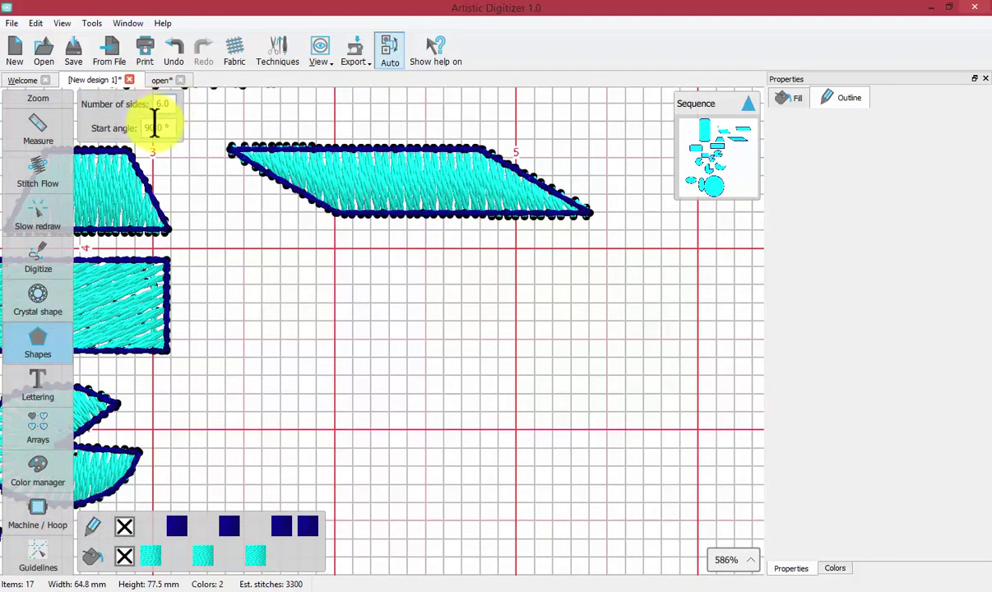
pyautogui.moveTo(290, 292); pyautogui.dragTo(493, 476)
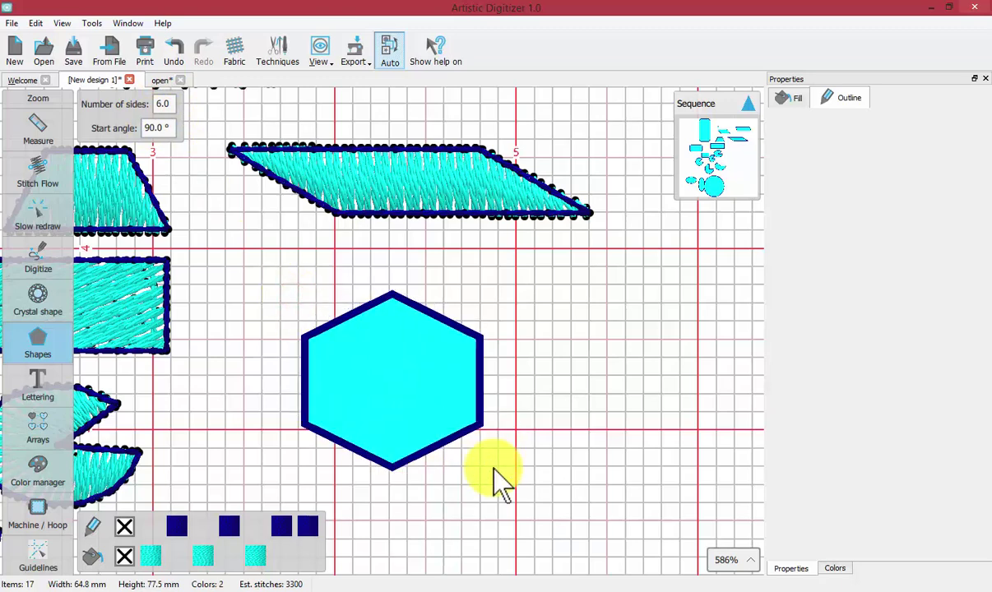
# Change the polygon's number of sides to 5, making it a pentagon
pyautogui.click(161, 103)
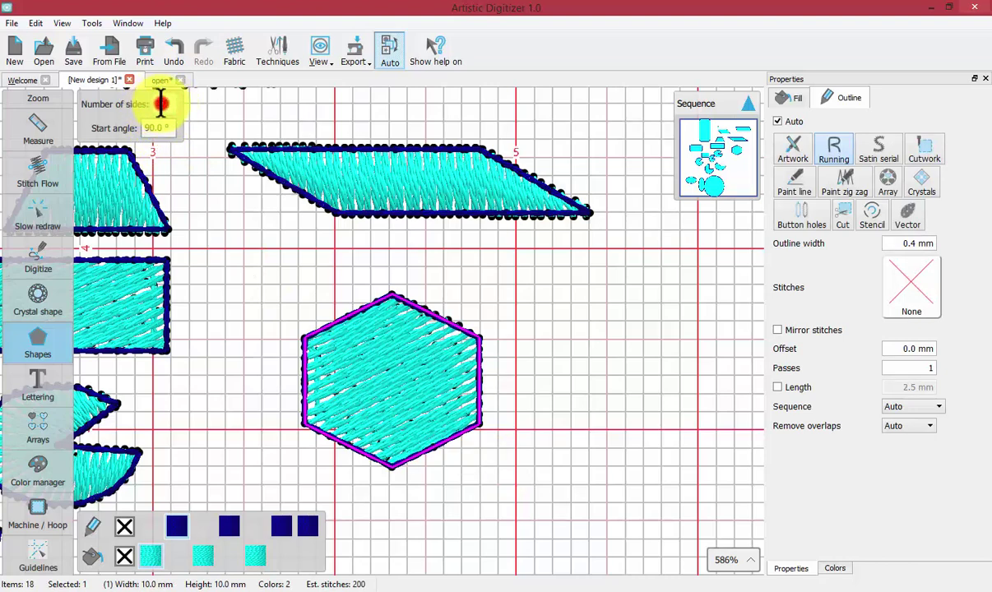
pyautogui.write('0')
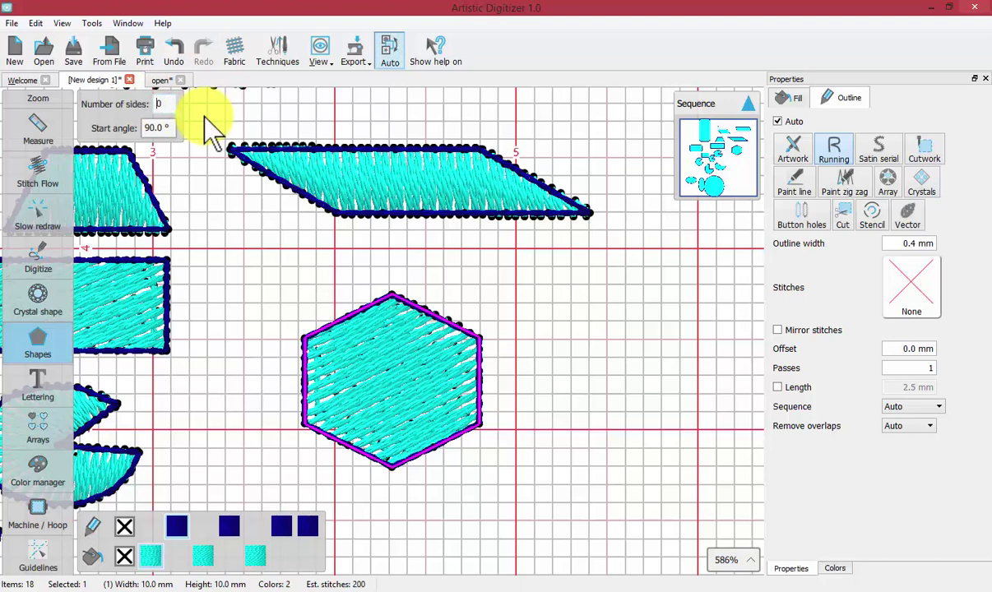
pyautogui.write('5')
pyautogui.press('Return')
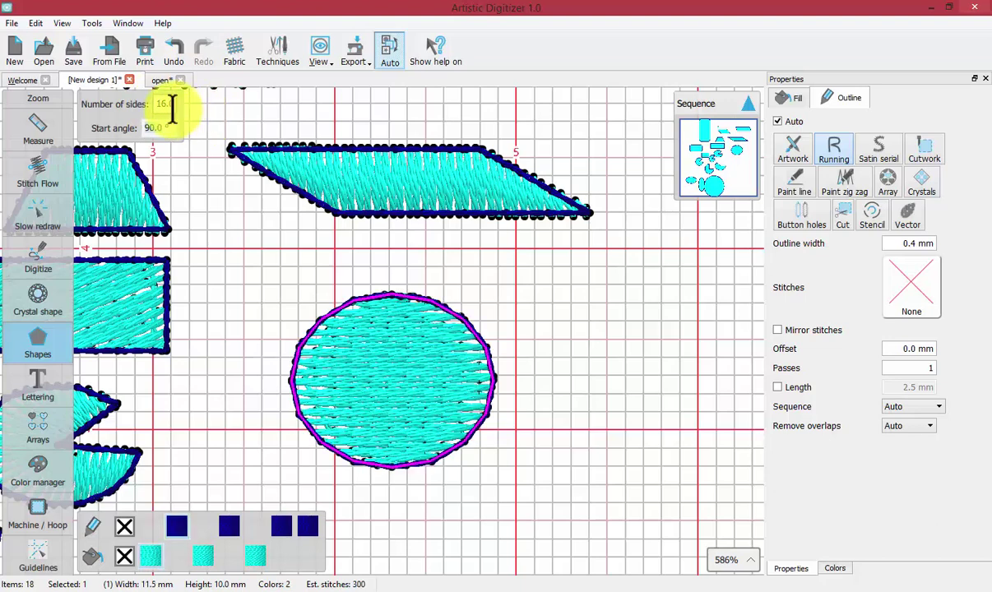
pyautogui.click(165, 100)
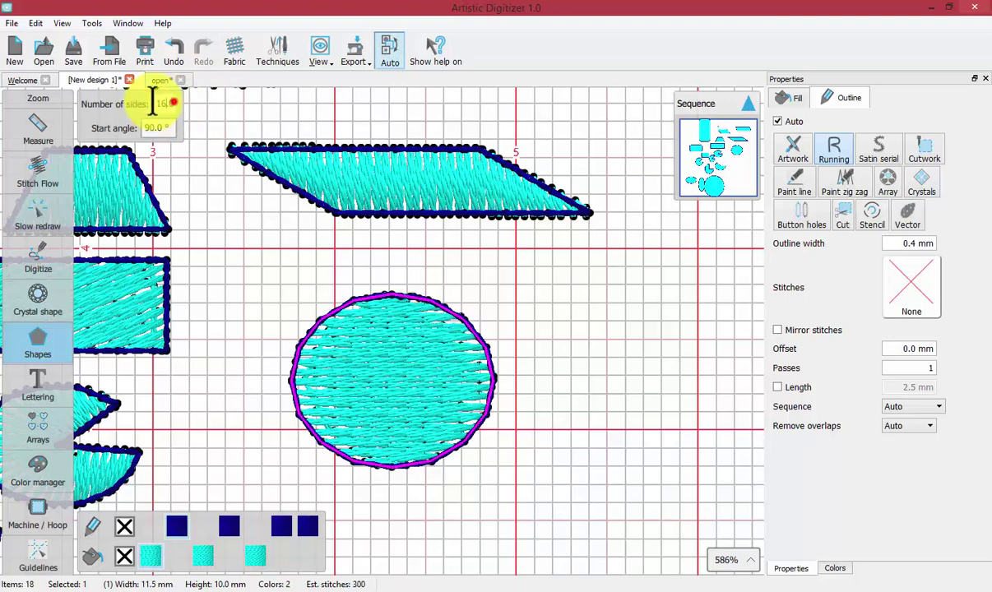
pyautogui.press('Return')
# Draw a second polygon and set its number of sides to 7, making a heptagon
pyautogui.click(536, 293)
pyautogui.moveTo(659, 391); pyautogui.dragTo(562, 471)
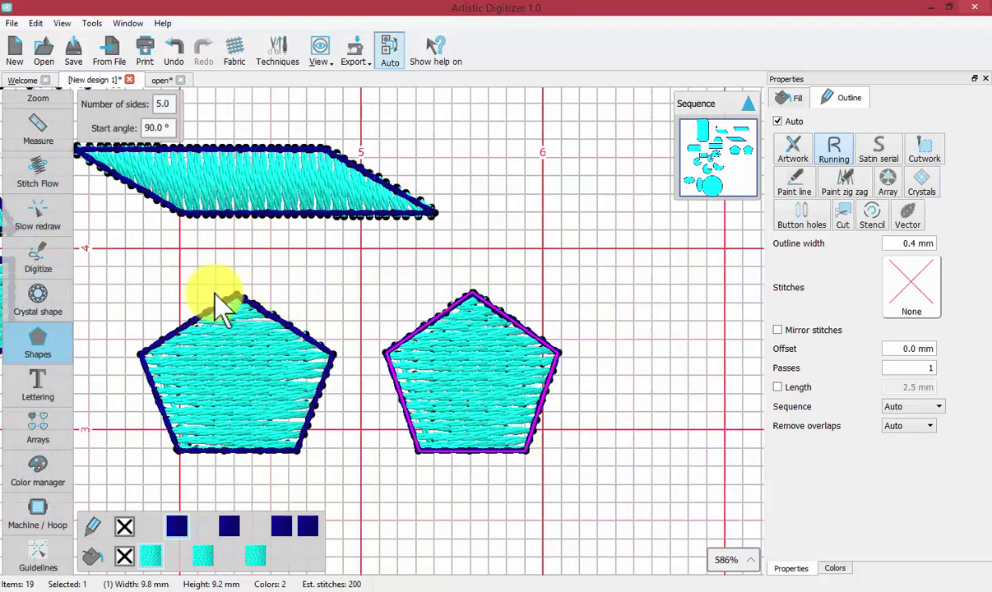
pyautogui.click(162, 102)
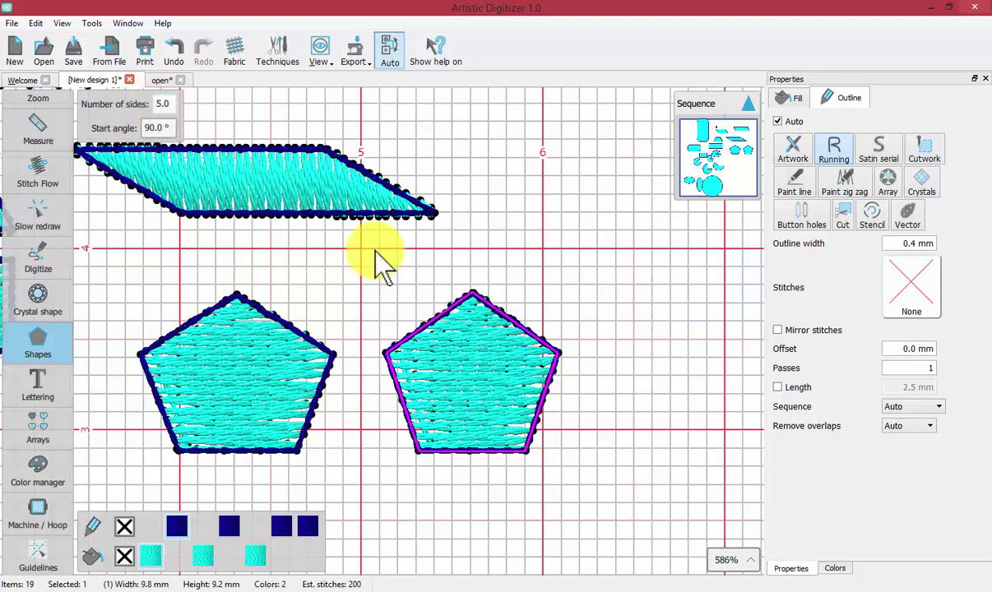
pyautogui.click(162, 100)
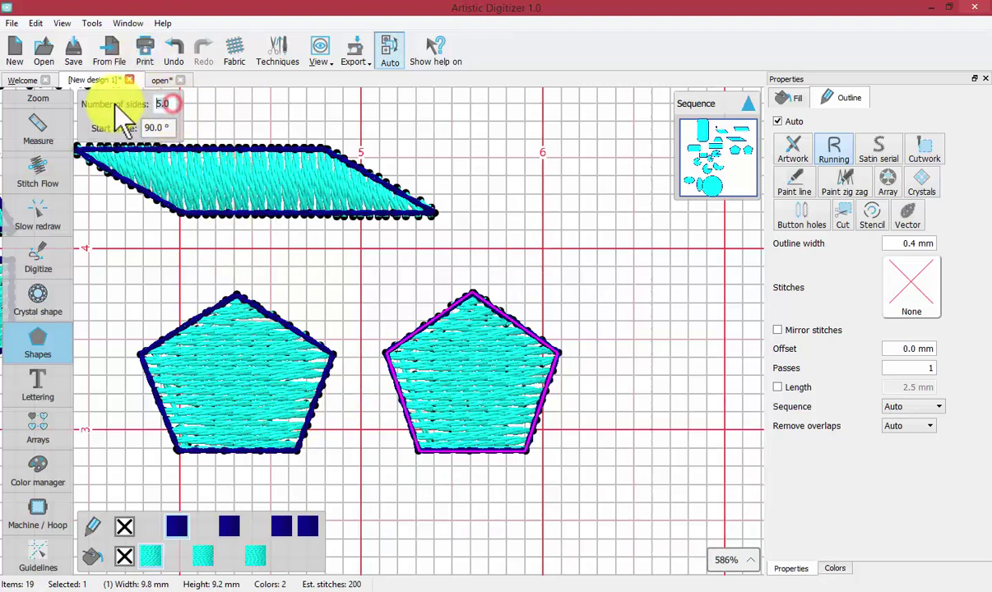
pyautogui.write('6')
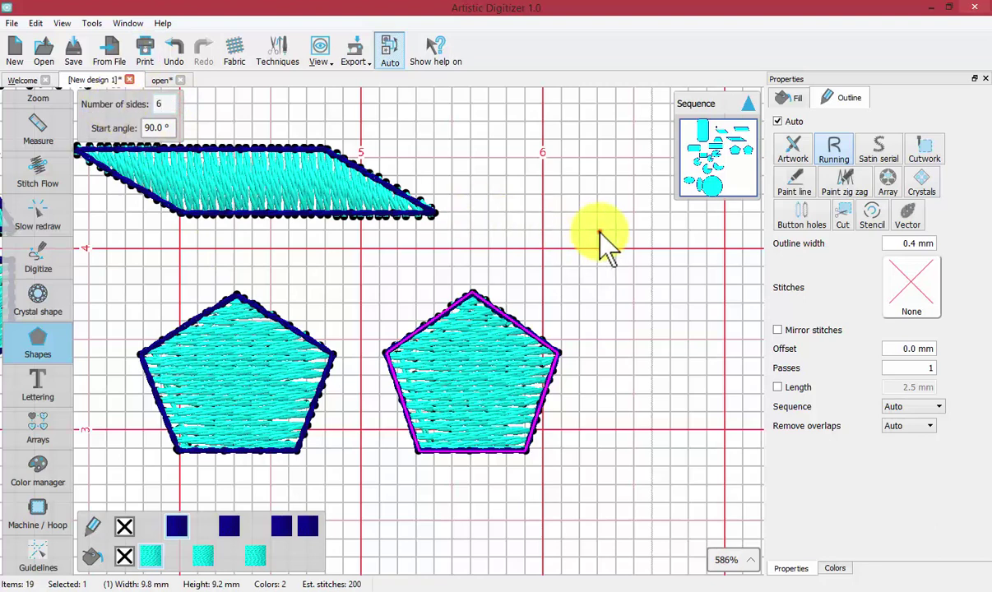
pyautogui.click(599, 233)
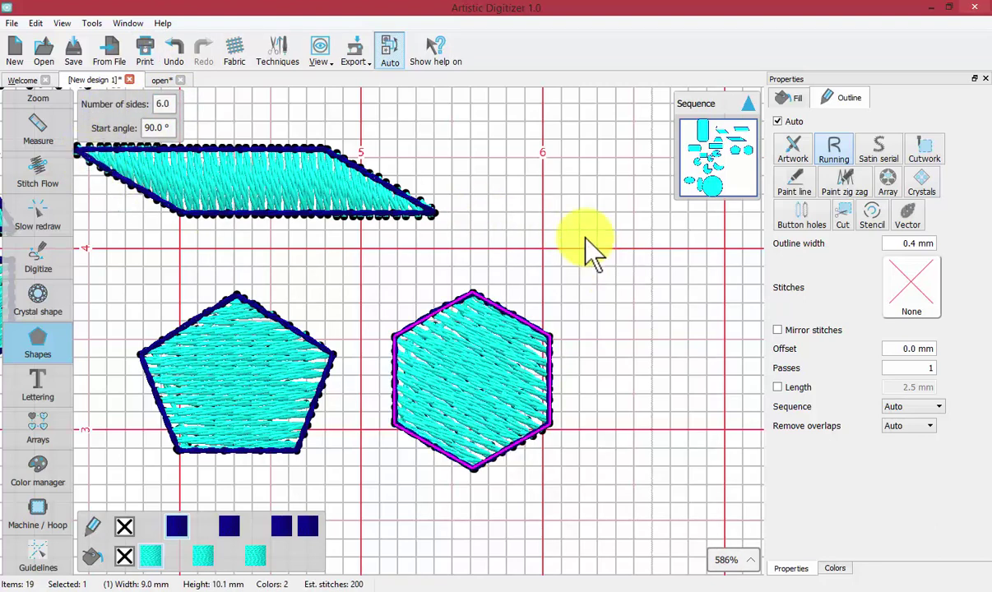
pyautogui.click(159, 105)
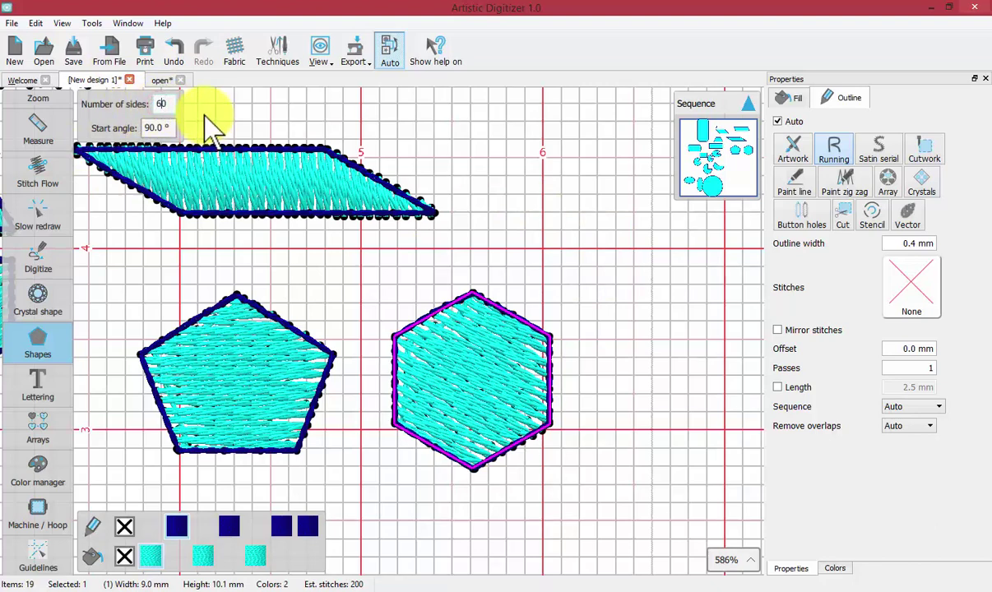
pyautogui.write('7')
pyautogui.press('Delete')
pyautogui.press('Return')
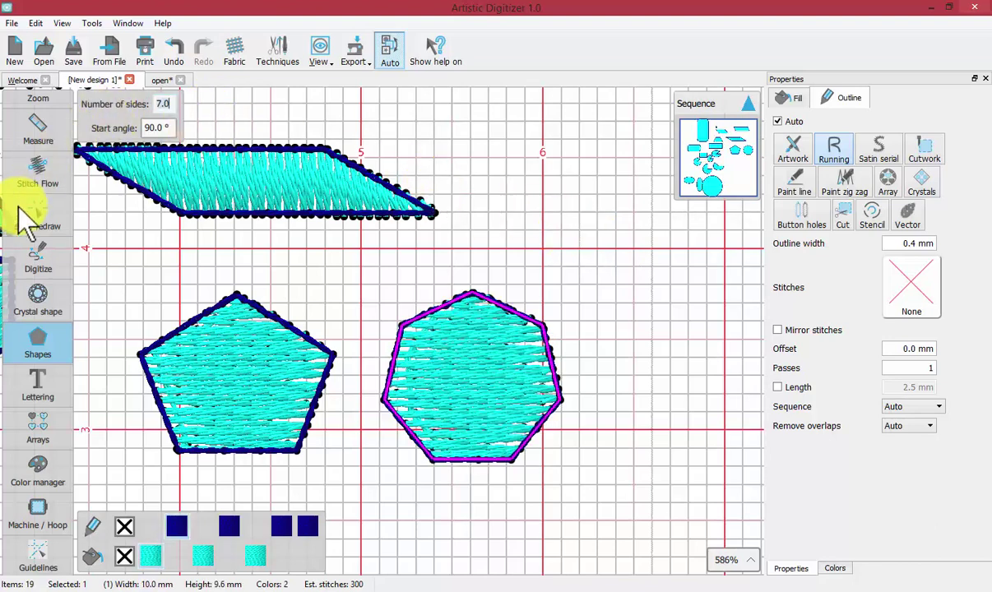
# Draw another heptagon to the upper right and set its start angle to 45°
pyautogui.moveTo(516, 174); pyautogui.dragTo(638, 265)
pyautogui.moveTo(670, 318); pyautogui.dragTo(580, 375)
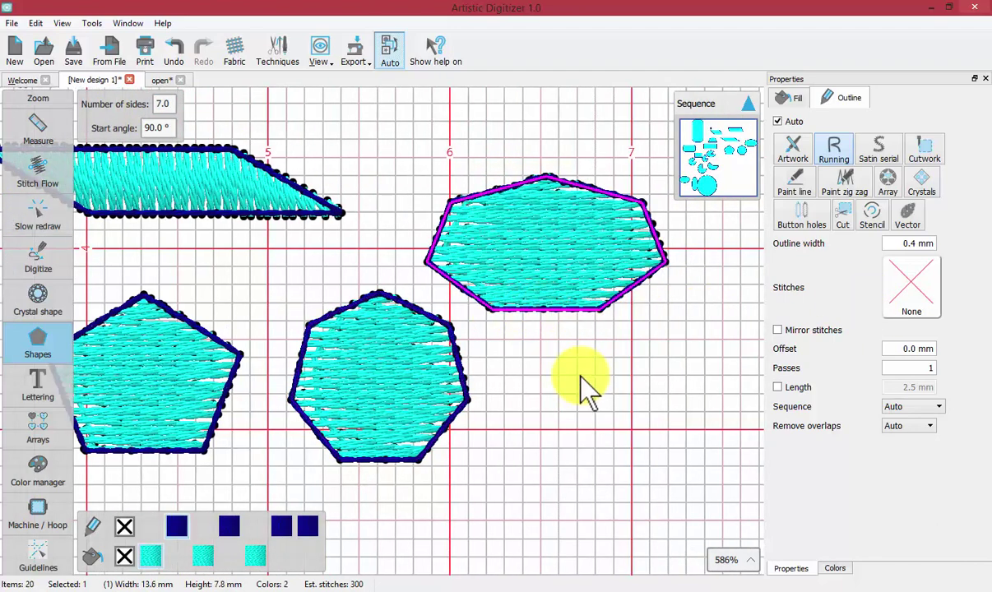
pyautogui.click(169, 127)
pyautogui.click(155, 127)
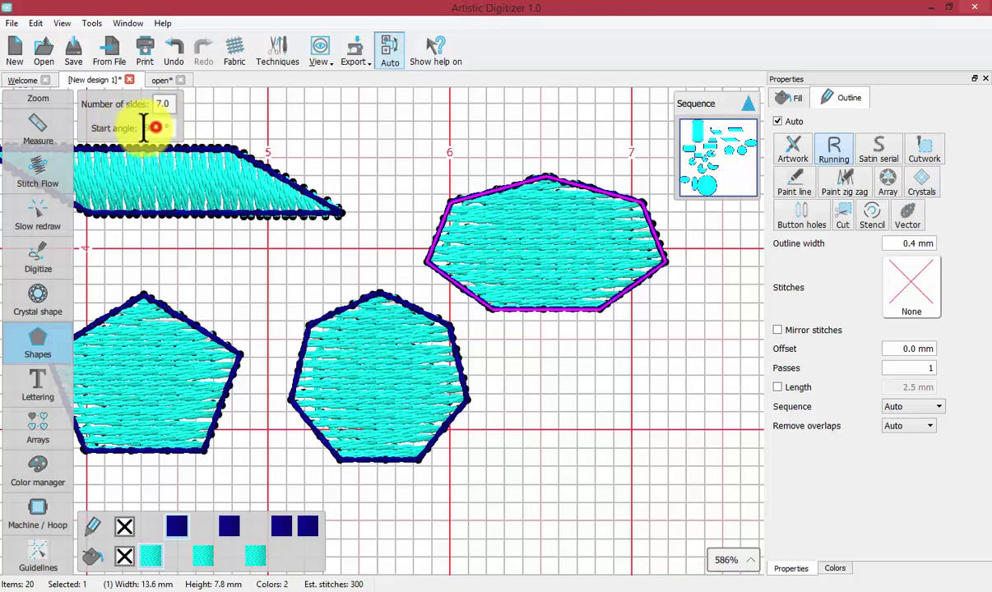
pyautogui.write('45')
pyautogui.press('Return')
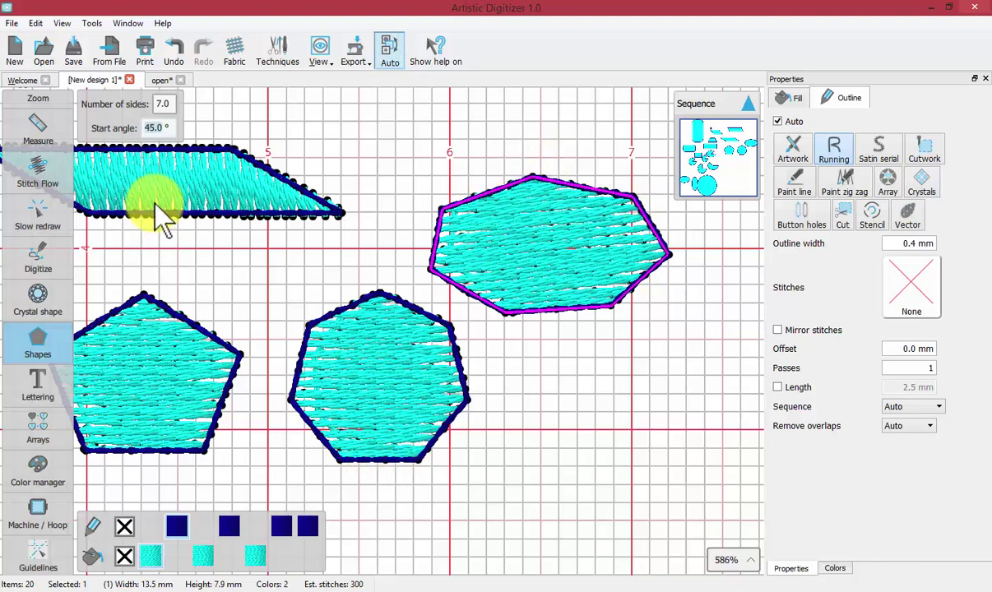
pyautogui.scroll(3, 46, 167)
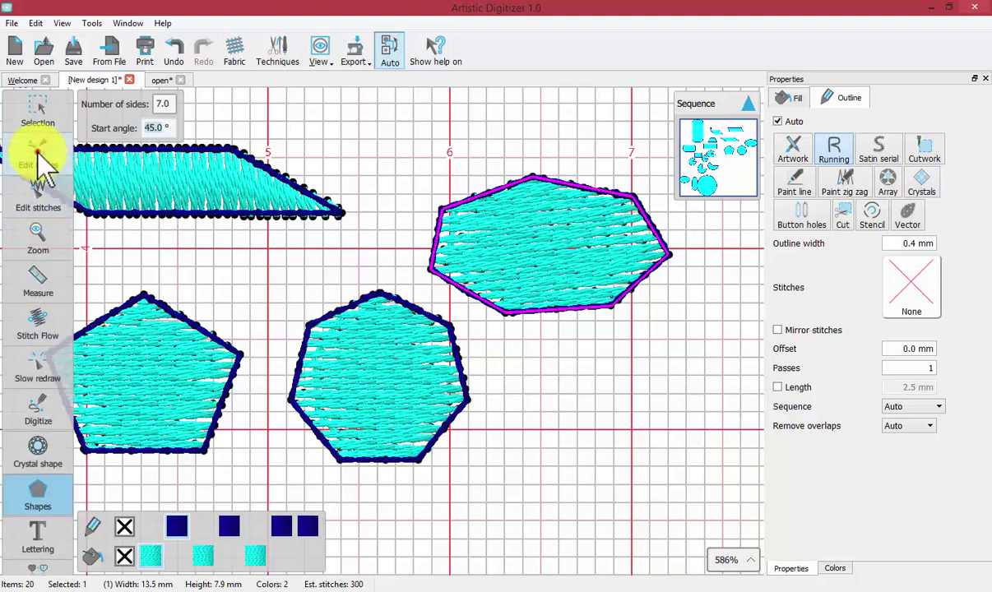
# Move the new heptagon, rotate it to a 138.4° start angle, and enlarge it to 14.1 × 11.8 mm
pyautogui.click(36, 152)
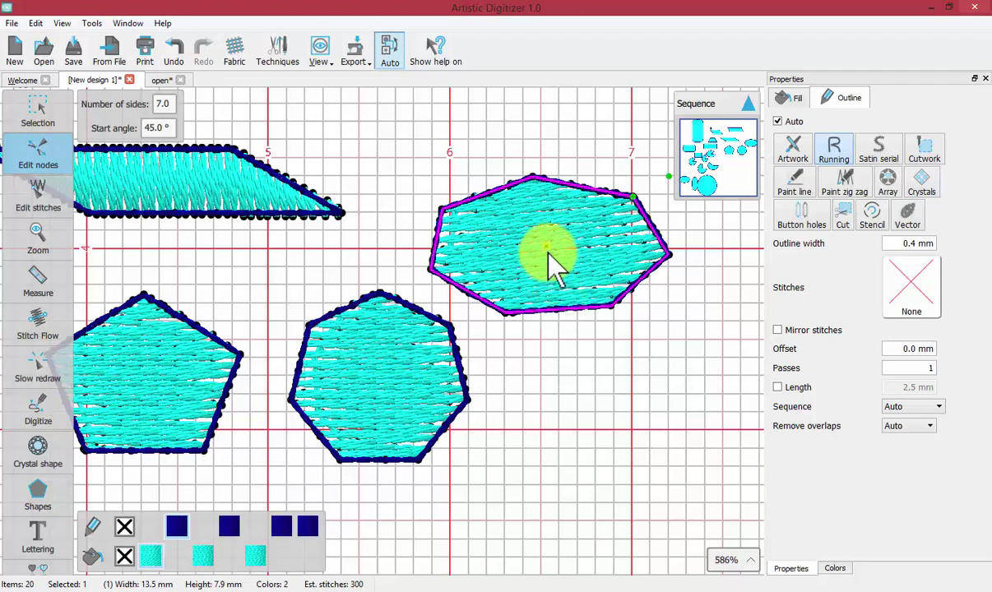
pyautogui.moveTo(547, 249); pyautogui.dragTo(500, 226)
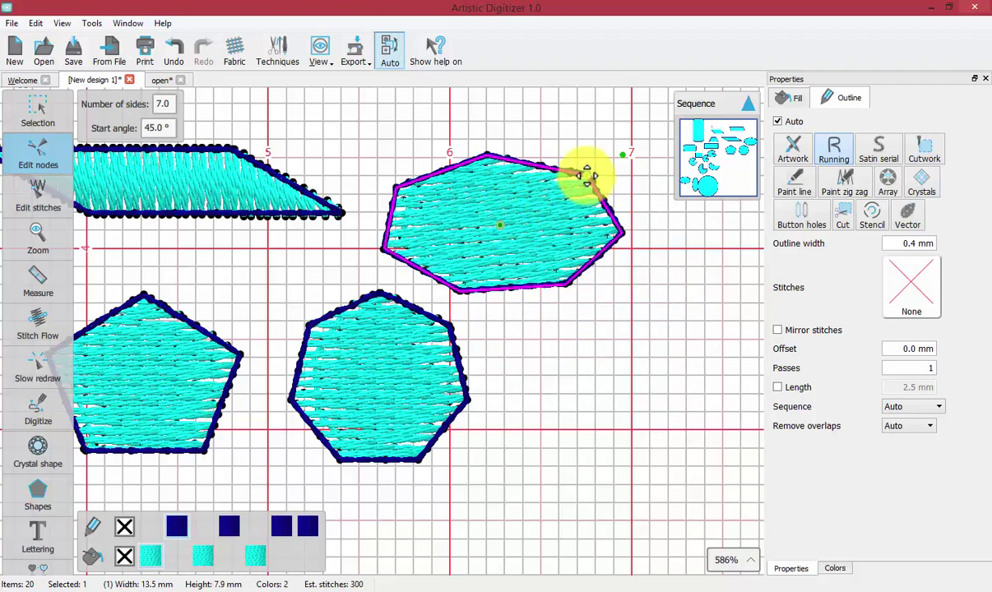
pyautogui.moveTo(586, 175); pyautogui.dragTo(410, 178)
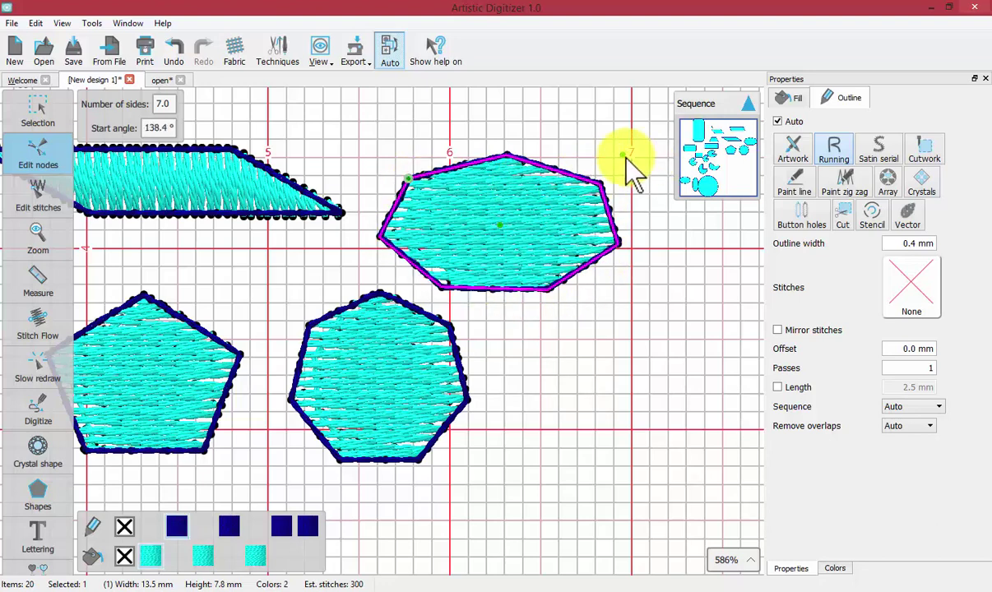
pyautogui.moveTo(627, 144); pyautogui.dragTo(538, 271)
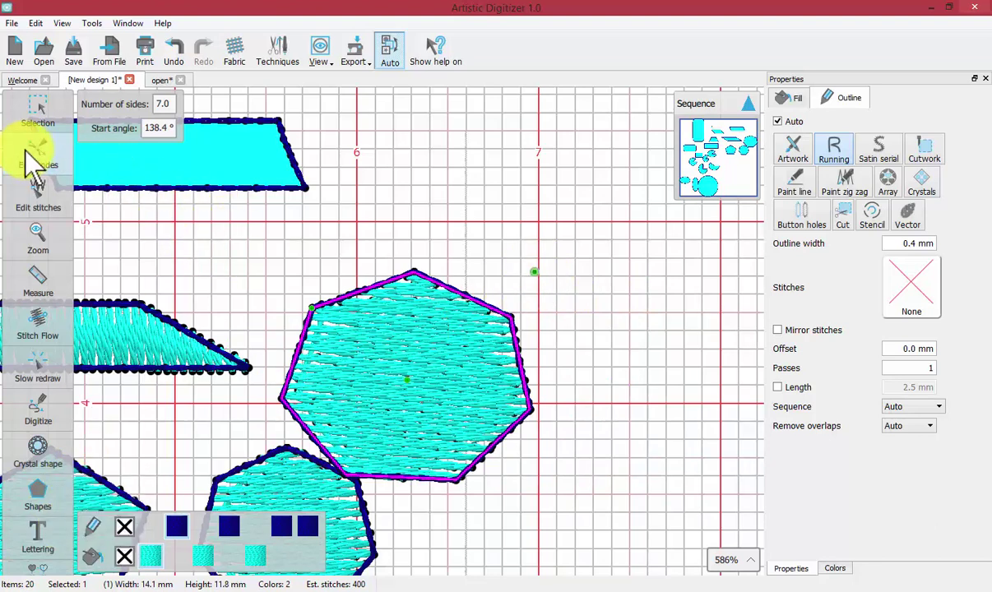
# Move the parallelogram and drag its corners into a 19.3 × 4.6 mm symmetric trapezoid with 32.5% slant
pyautogui.click(169, 323)
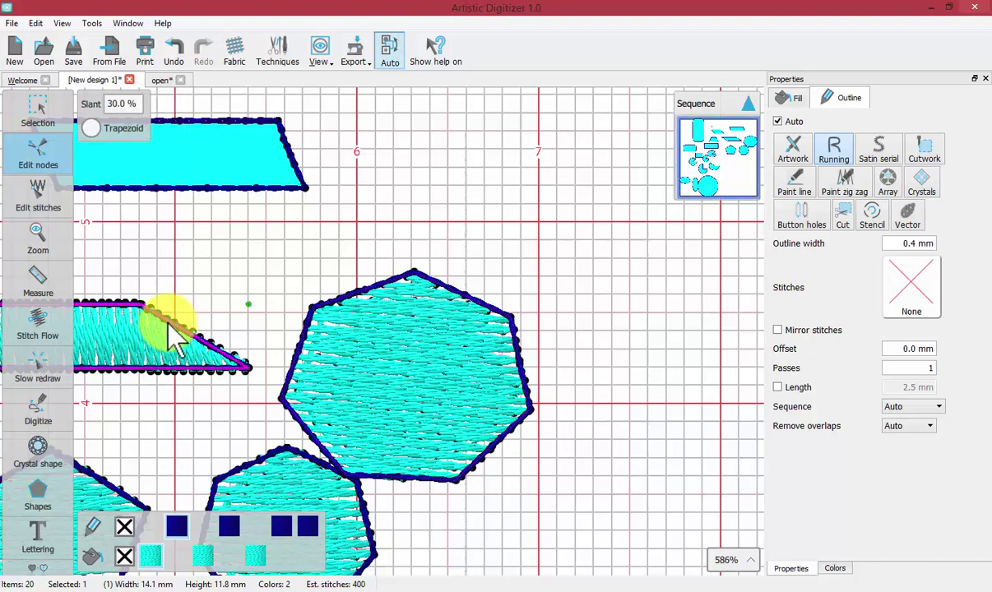
pyautogui.moveTo(173, 326); pyautogui.dragTo(125, 359)
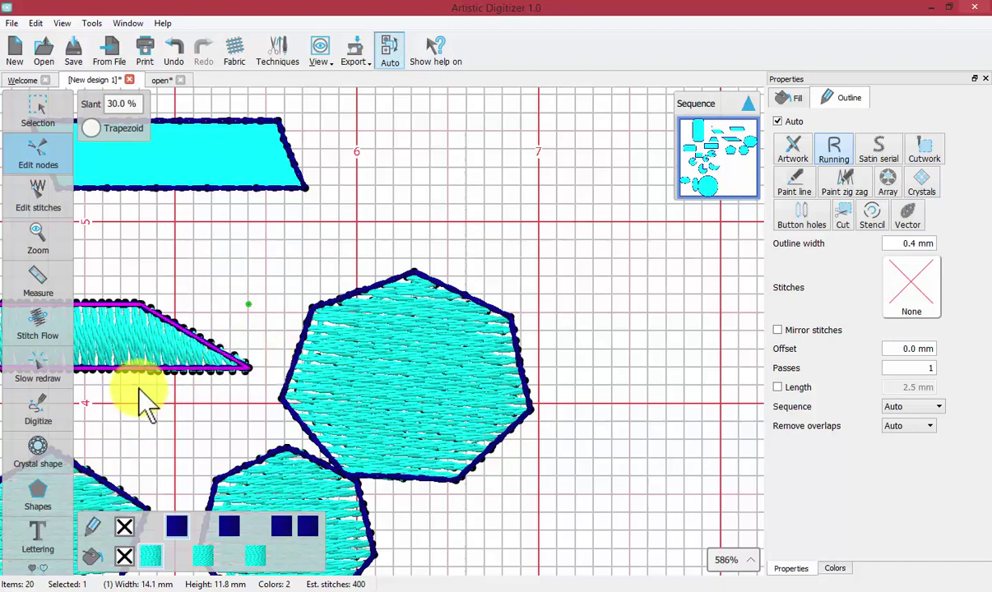
pyautogui.hscroll(-5, 142, 405)
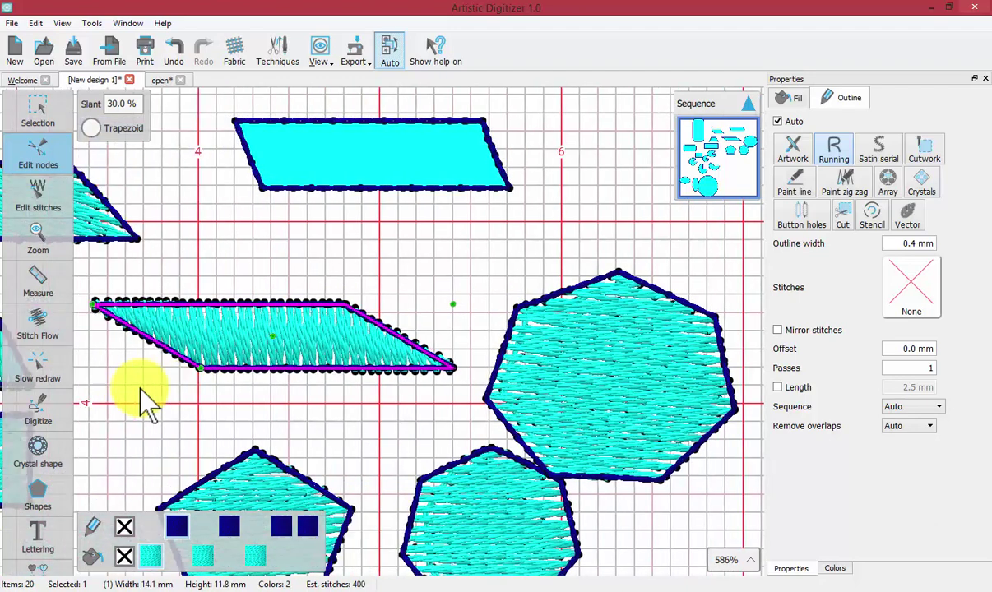
pyautogui.hscroll(-2, 140, 392)
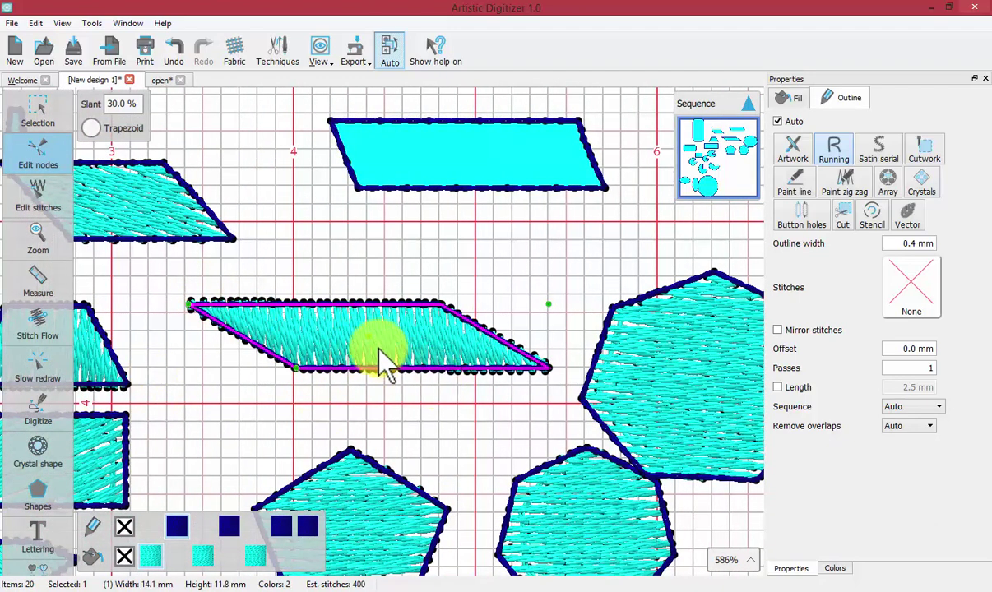
pyautogui.moveTo(369, 336)
pyautogui.mouseDown()
pyautogui.moveTo(355, 323)
pyautogui.moveTo(365, 323)
pyautogui.mouseUp()
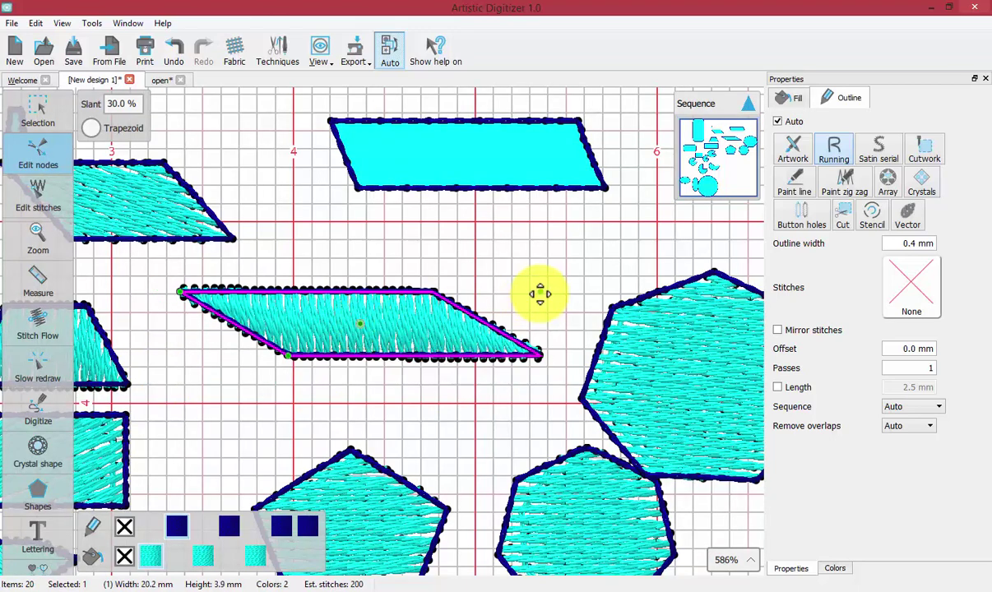
pyautogui.moveTo(545, 291)
pyautogui.mouseDown()
pyautogui.moveTo(573, 278)
pyautogui.moveTo(538, 291)
pyautogui.moveTo(525, 277)
pyautogui.moveTo(532, 287)
pyautogui.mouseUp()
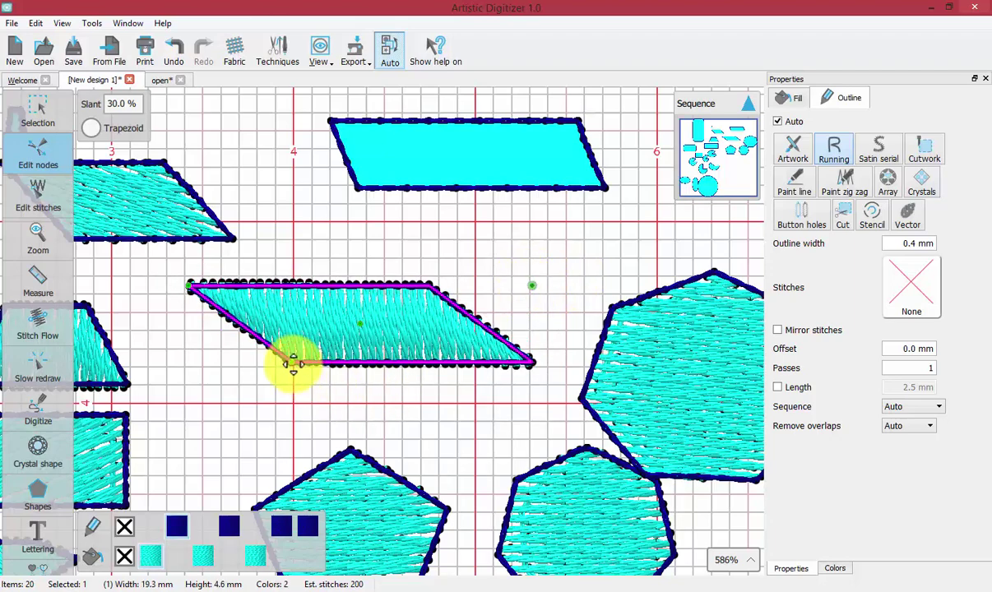
pyautogui.moveTo(292, 362); pyautogui.dragTo(253, 374)
pyautogui.moveTo(190, 287); pyautogui.dragTo(247, 290)
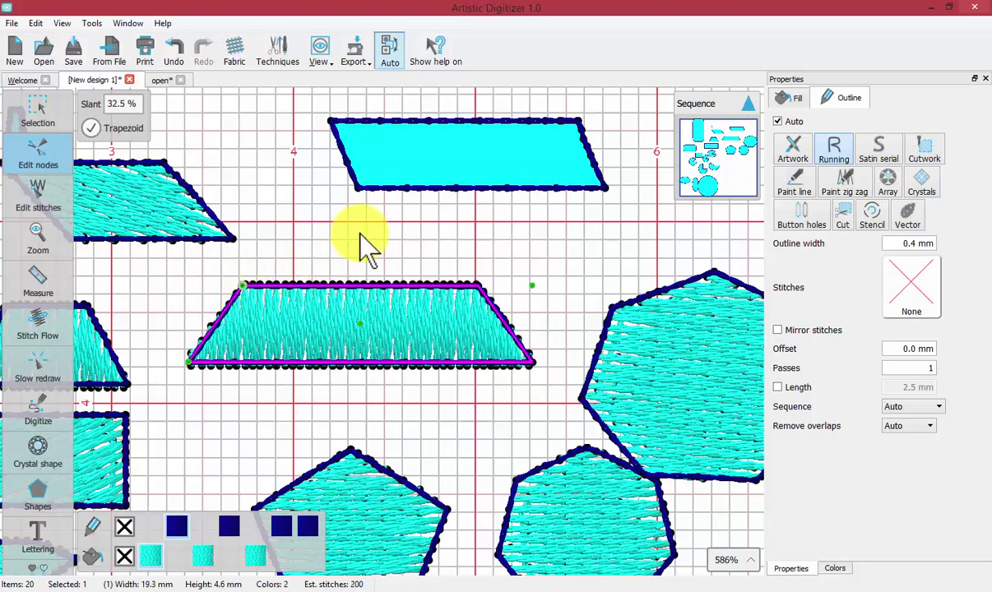
pyautogui.click(41, 503)
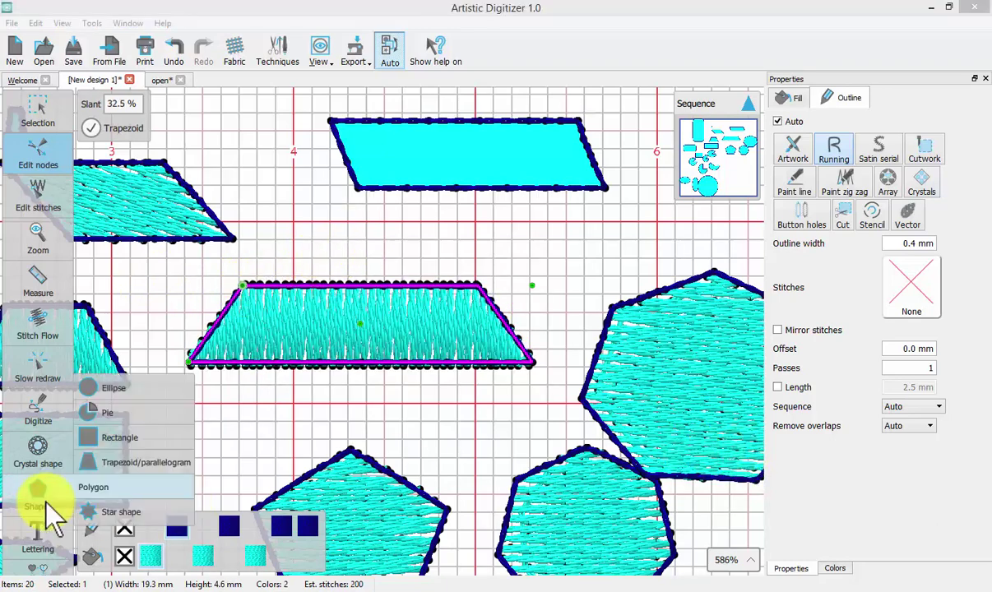
# Draw a 9.9 × 9.1 mm six-ray star with 60% ray size above the parallelogram
pyautogui.click(124, 513)
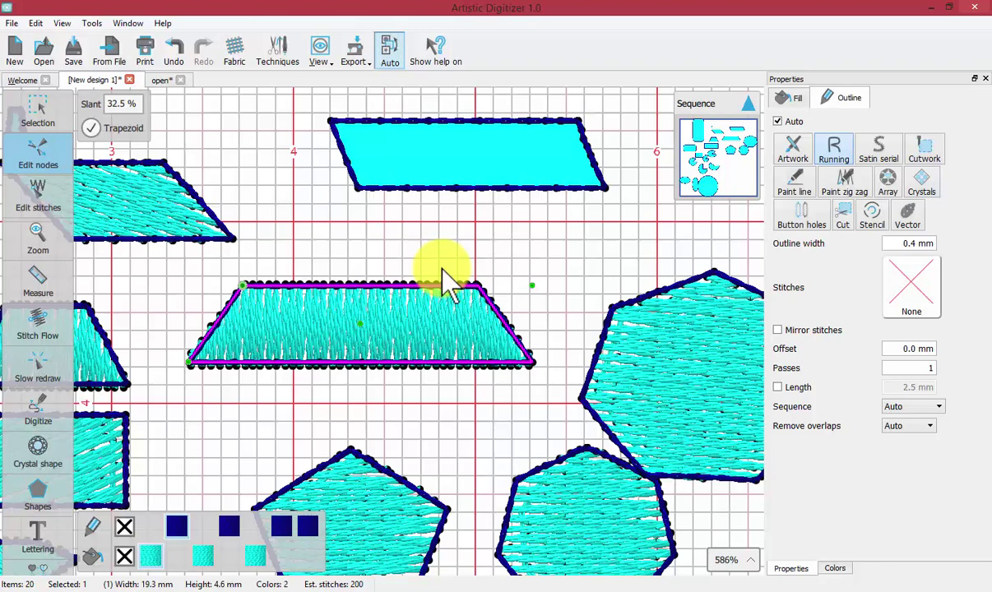
pyautogui.scroll(5, 428, 259)
pyautogui.scroll(2, 425, 250)
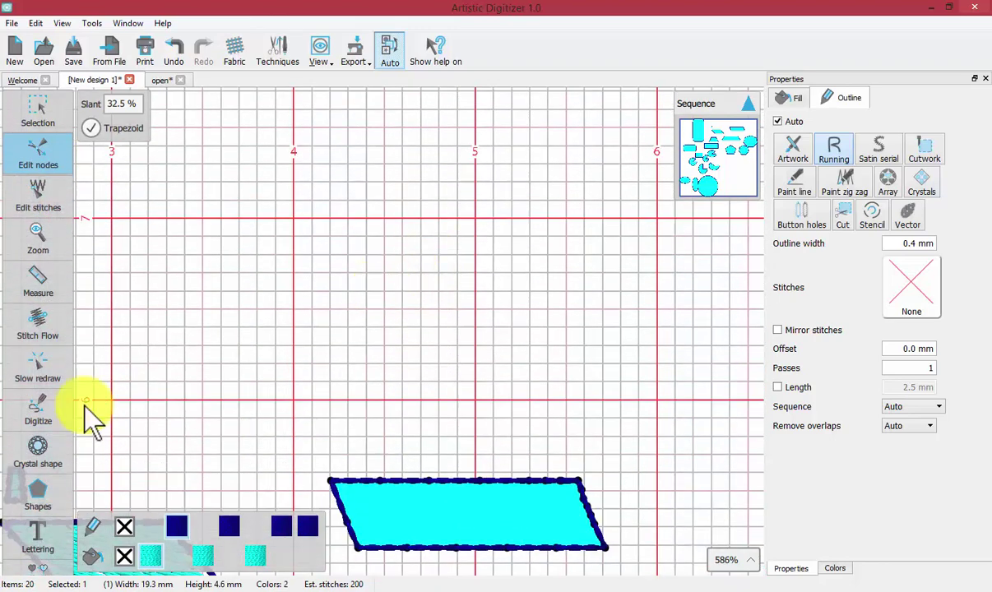
pyautogui.moveTo(47, 486)
pyautogui.click(121, 512)
pyautogui.moveTo(262, 245); pyautogui.dragTo(395, 354)
pyautogui.moveTo(465, 419); pyautogui.dragTo(464, 420)
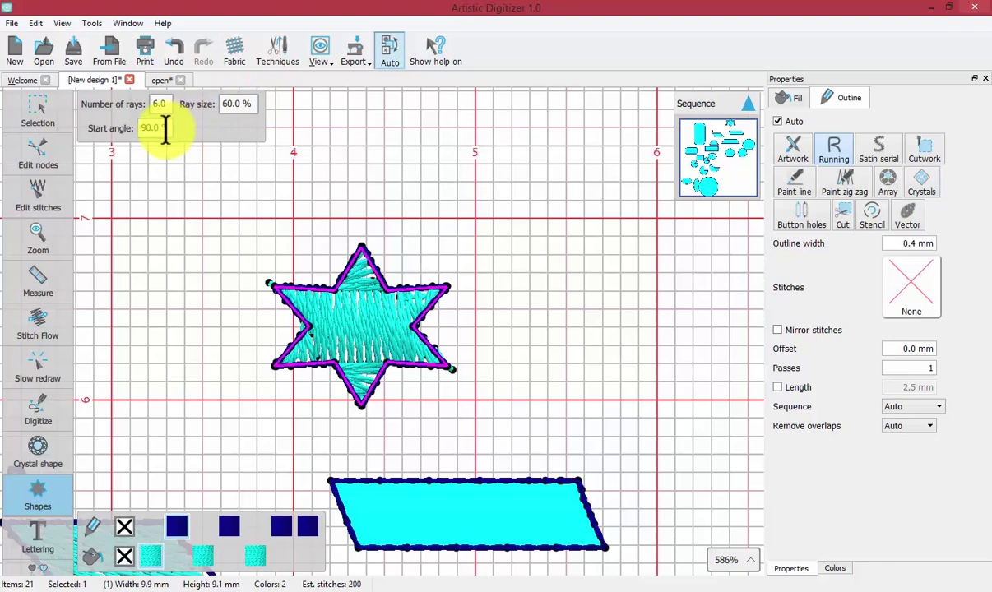
# Draw a five-ray star beside the six-pointed star
pyautogui.click(39, 105)
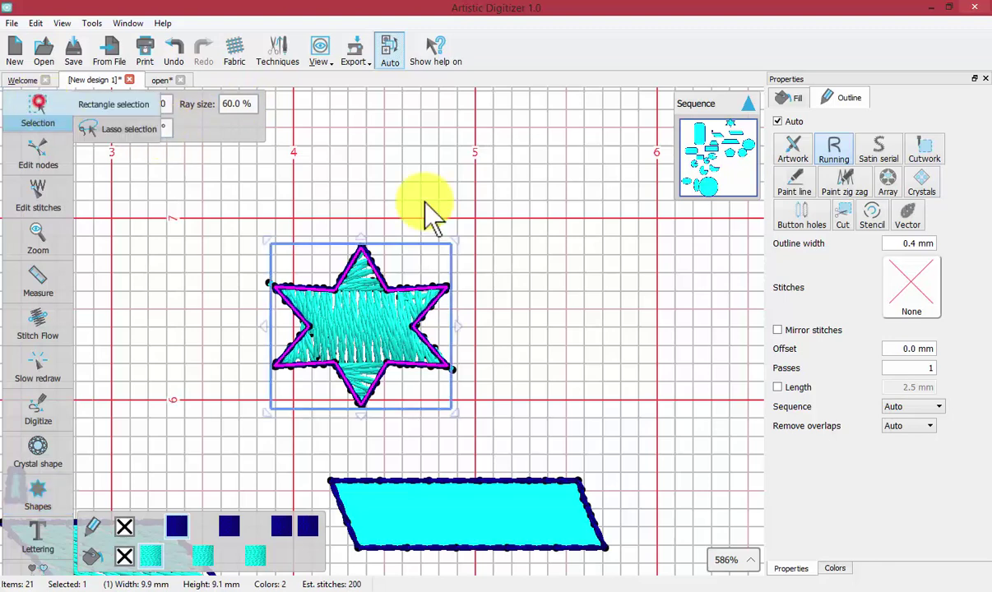
pyautogui.click(533, 226)
pyautogui.click(40, 489)
pyautogui.click(97, 487)
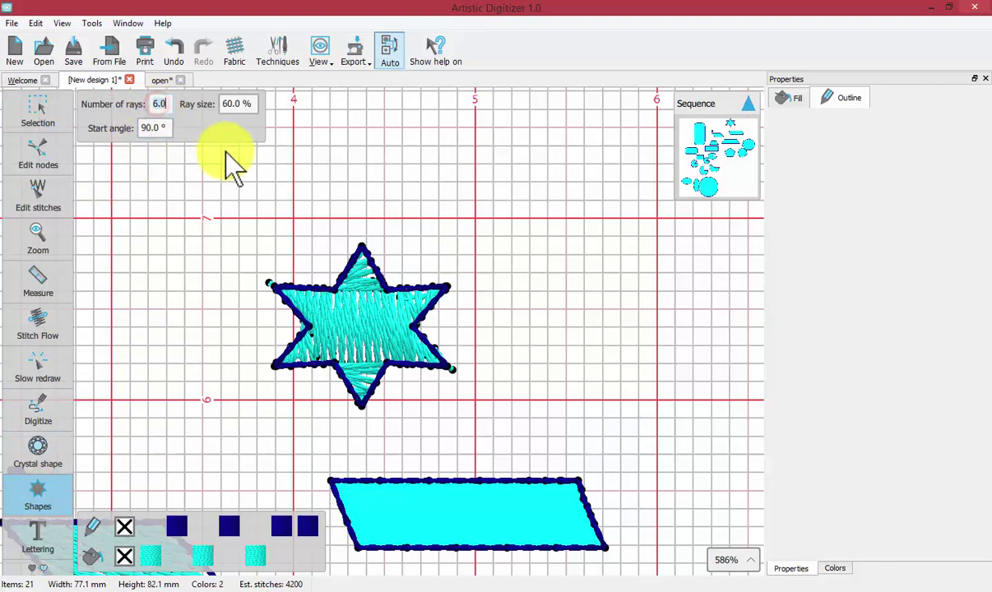
pyautogui.write('5')
pyautogui.moveTo(499, 253); pyautogui.dragTo(567, 418)
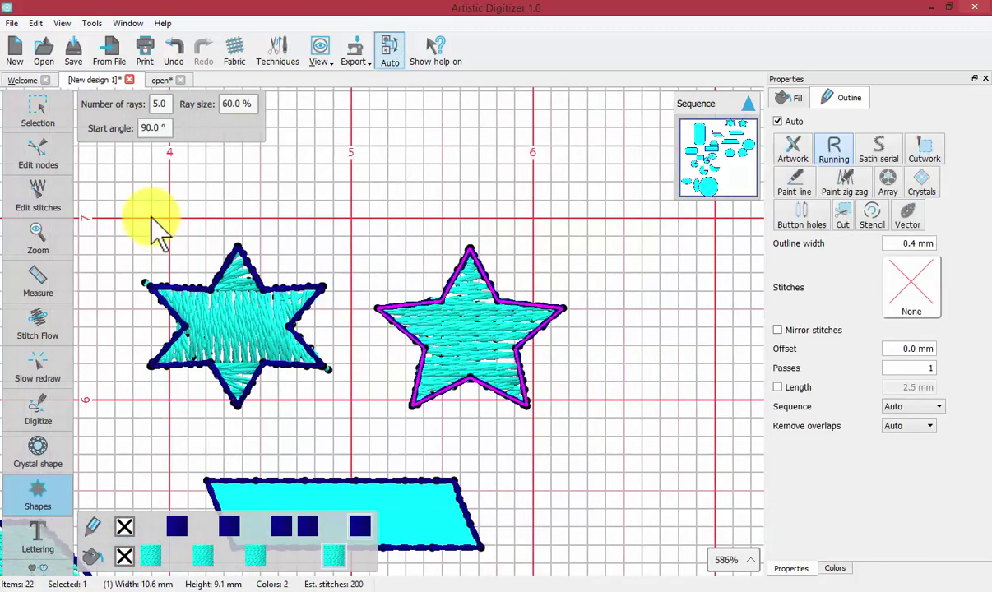
# Give the five-ray star a 20% ray size and a 45° start angle
pyautogui.click(224, 102)
pyautogui.click(224, 103)
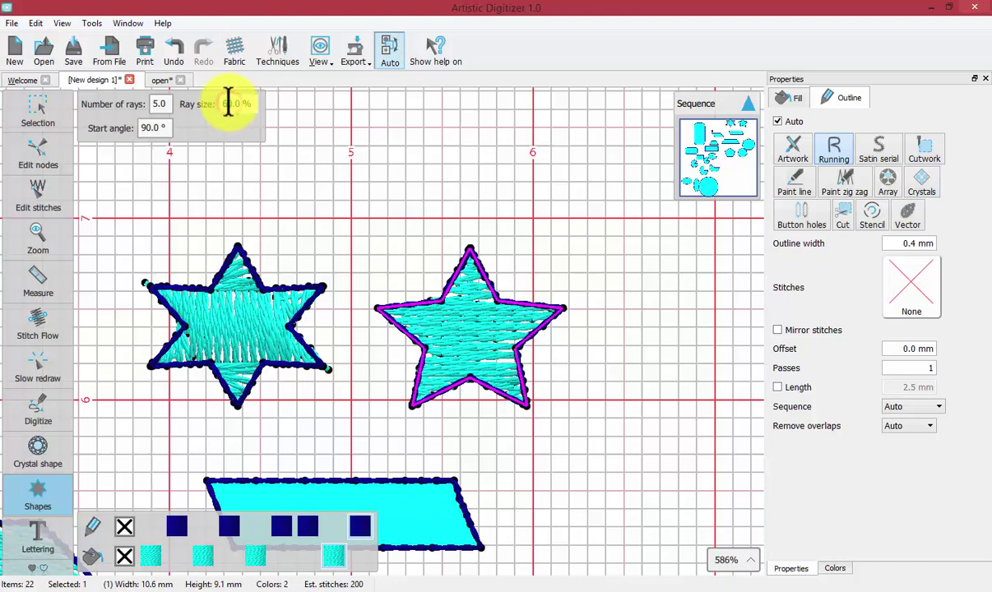
pyautogui.scroll(1, 228, 103)
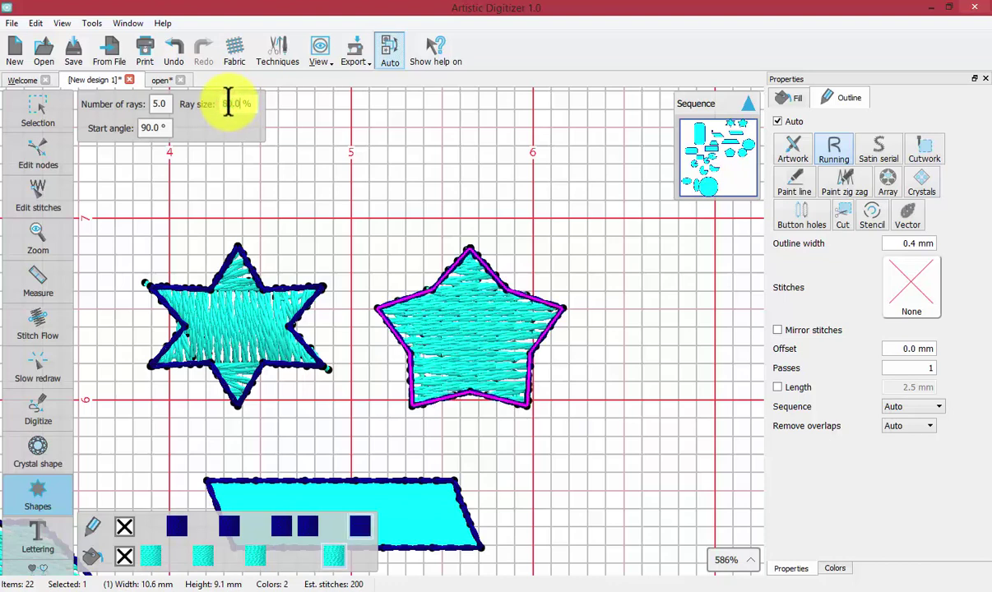
pyautogui.write('20')
pyautogui.press('Return')
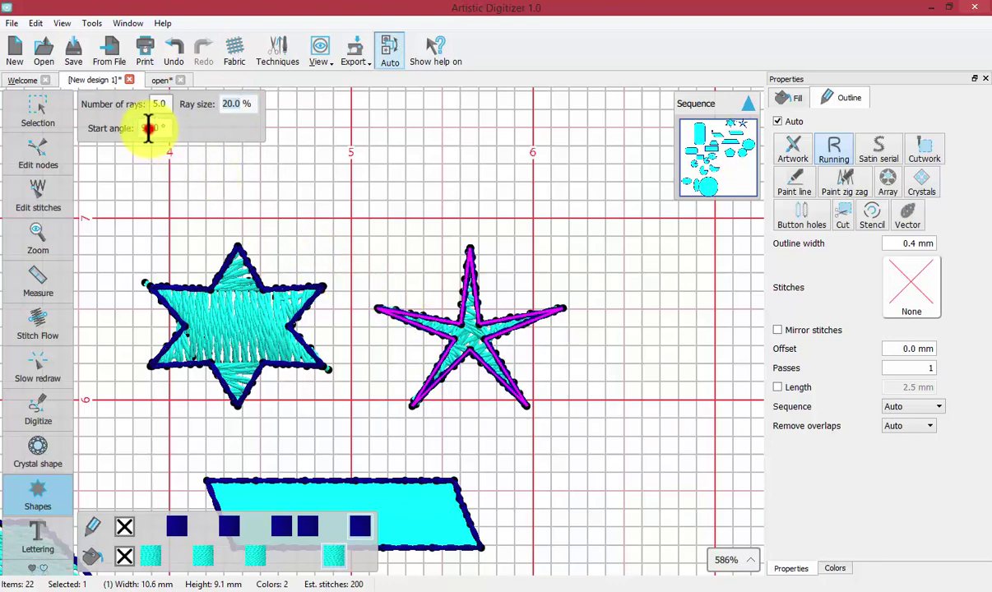
pyautogui.click(146, 128)
pyautogui.write('45')
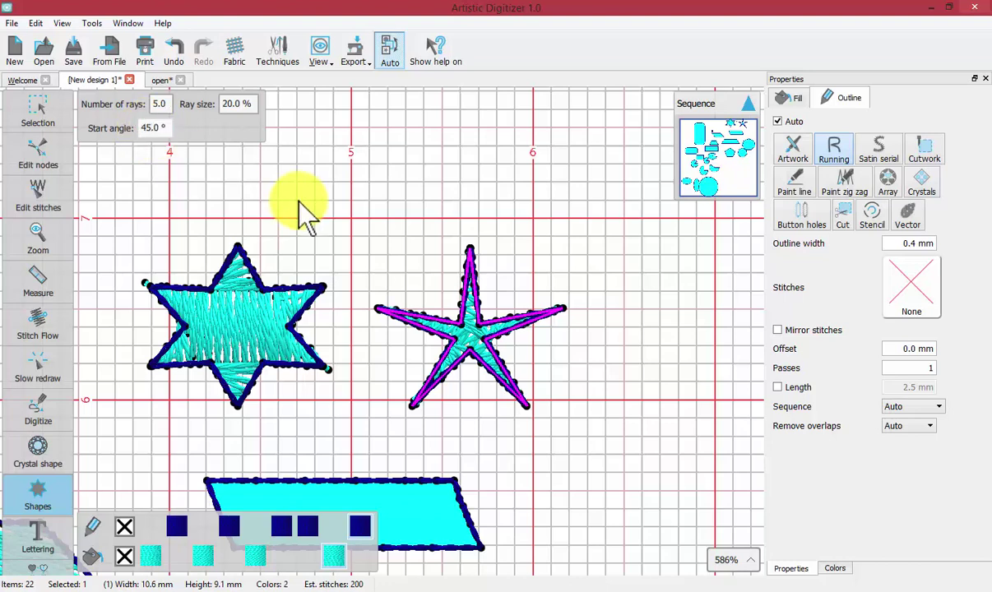
pyautogui.press('Return')
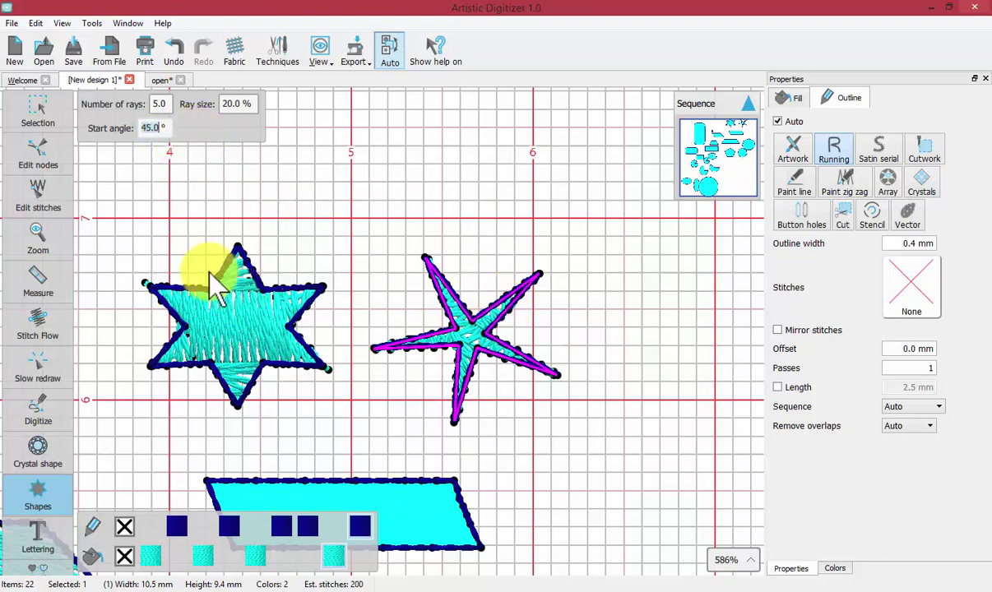
# Fatten, rotate and enlarge the thin star by dragging its node handles
pyautogui.click(32, 150)
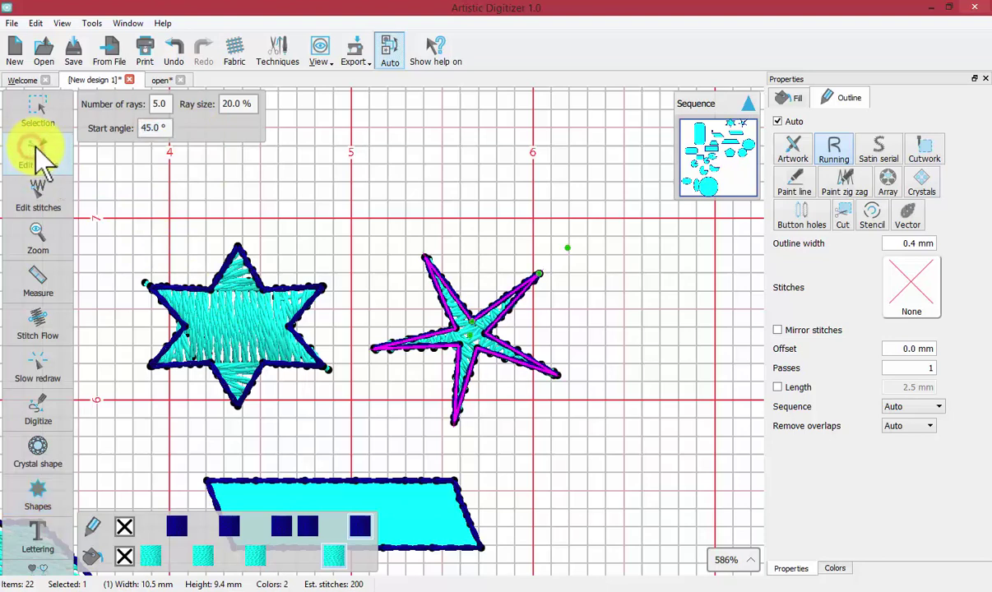
pyautogui.click(474, 312)
pyautogui.moveTo(473, 312); pyautogui.dragTo(451, 322)
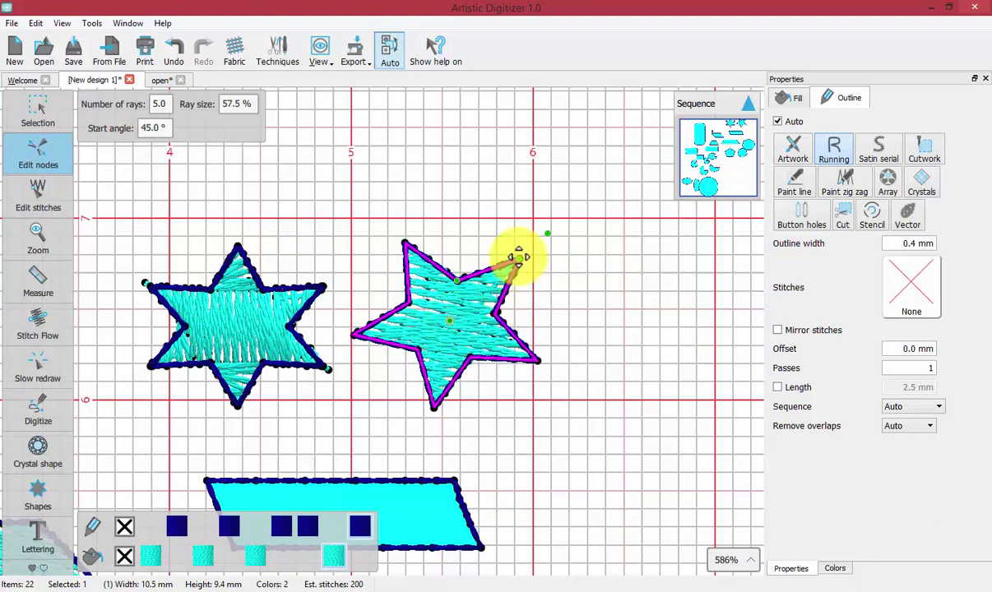
pyautogui.moveTo(520, 259); pyautogui.dragTo(543, 298)
pyautogui.moveTo(560, 227); pyautogui.dragTo(551, 199)
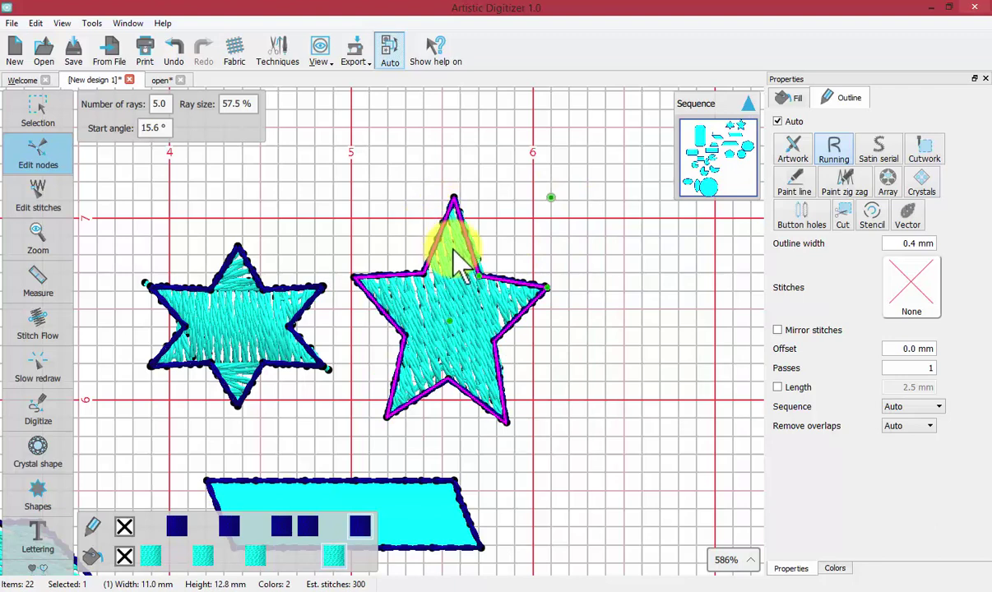
# Change the star's number of rays to 6, then to 8
pyautogui.doubleClick(159, 105)
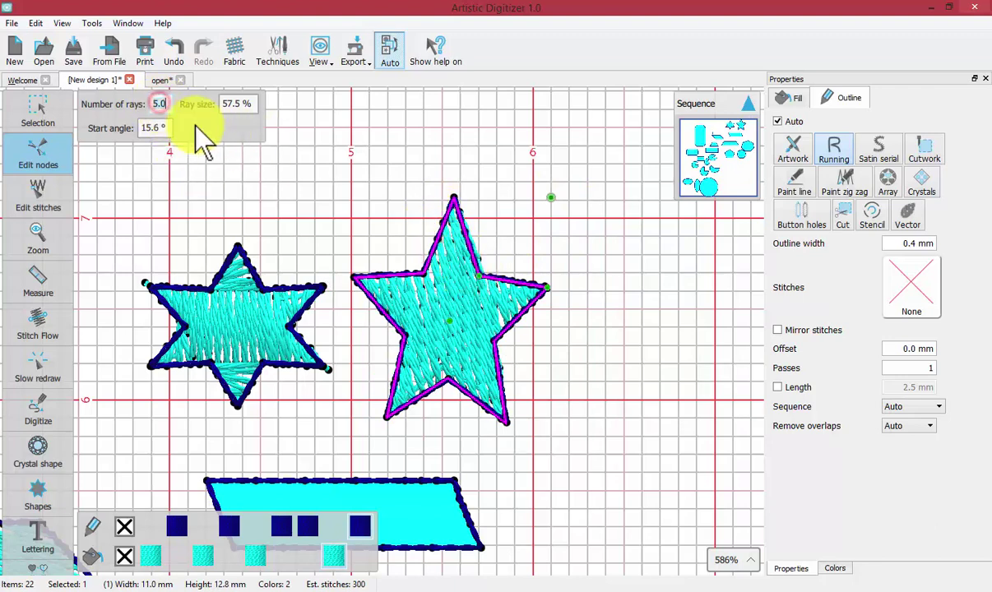
pyautogui.write('6')
pyautogui.press('Return')
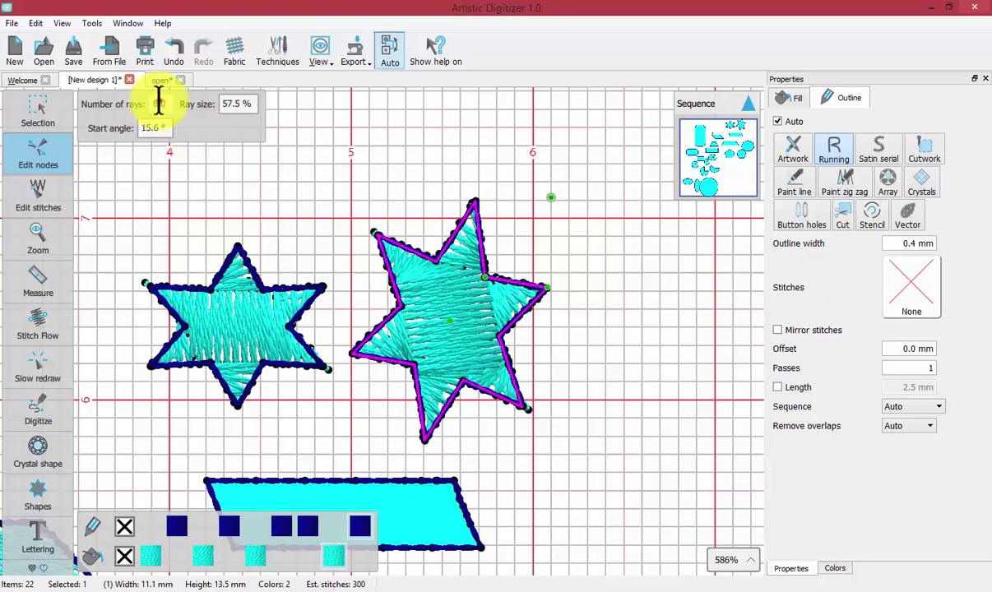
pyautogui.click(157, 99)
pyautogui.click(164, 102)
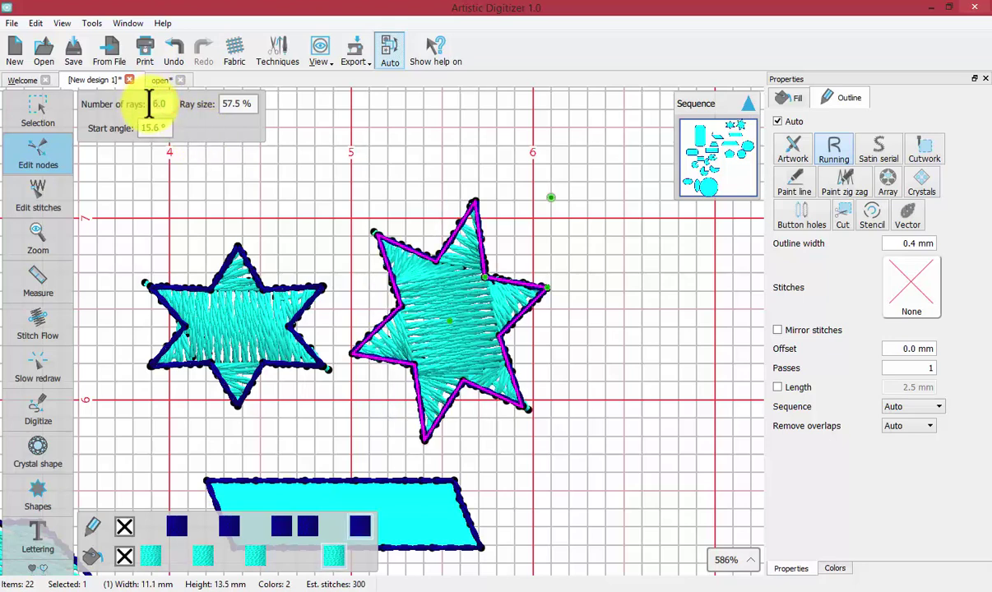
pyautogui.write('8')
pyautogui.press('Return')
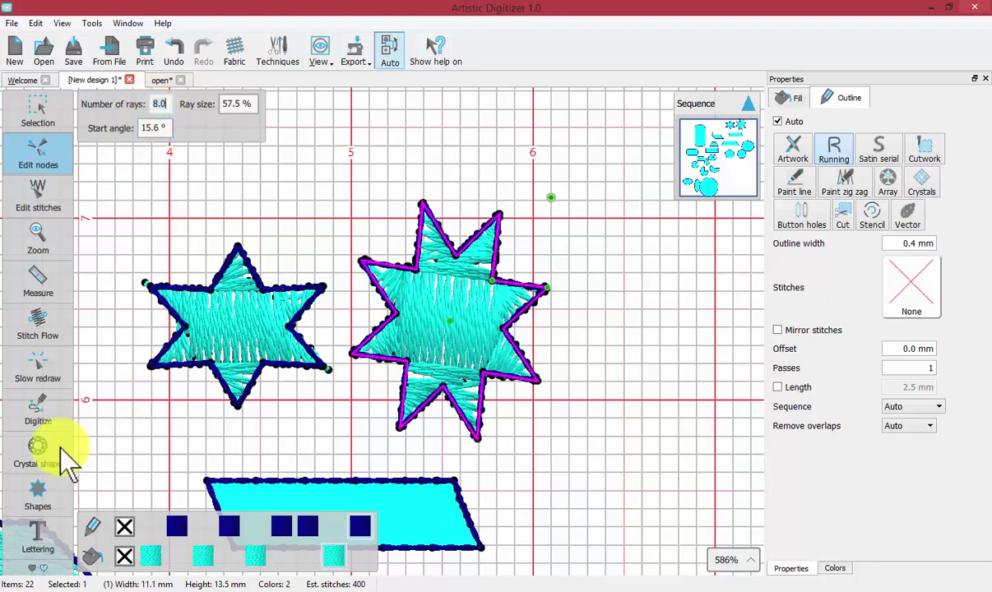
pyautogui.click(303, 403)
pyautogui.scroll(2, 319, 408)
pyautogui.scroll(-6, 317, 410)
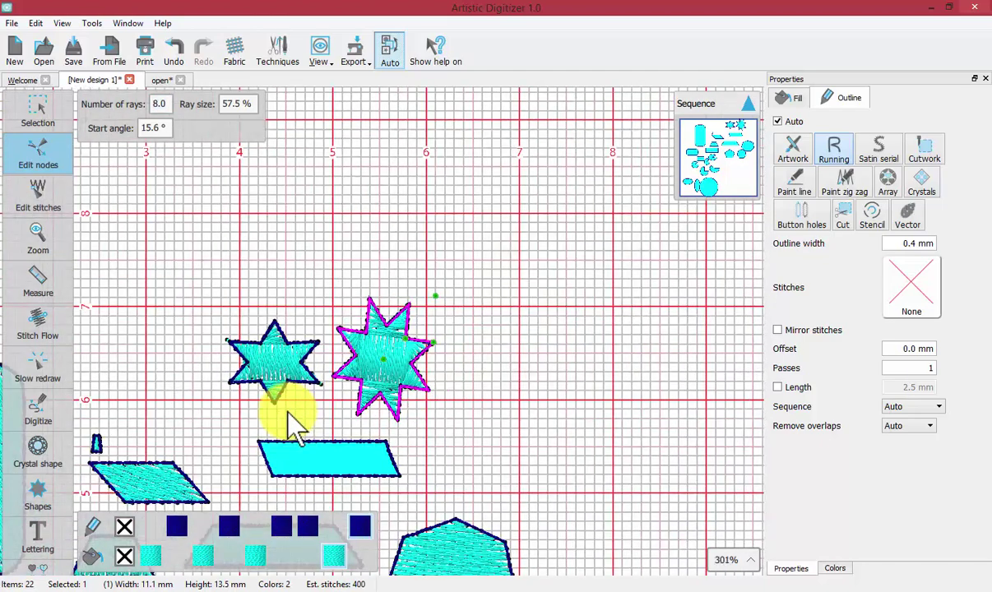